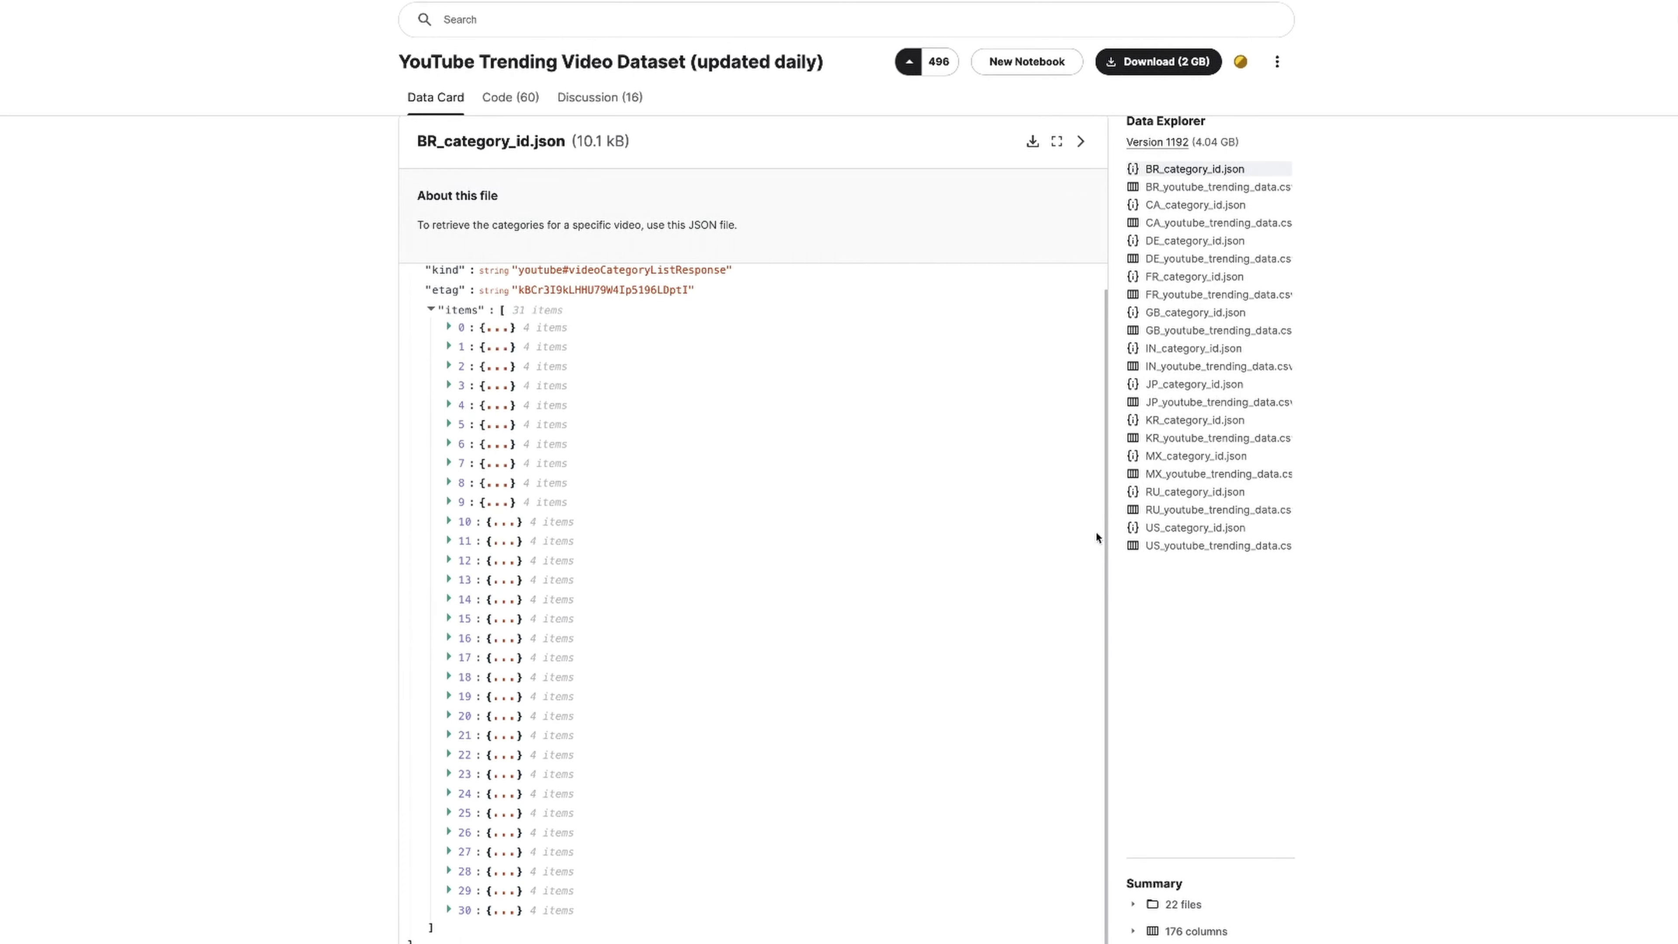
pyautogui.scroll(-4, 1277, 508)
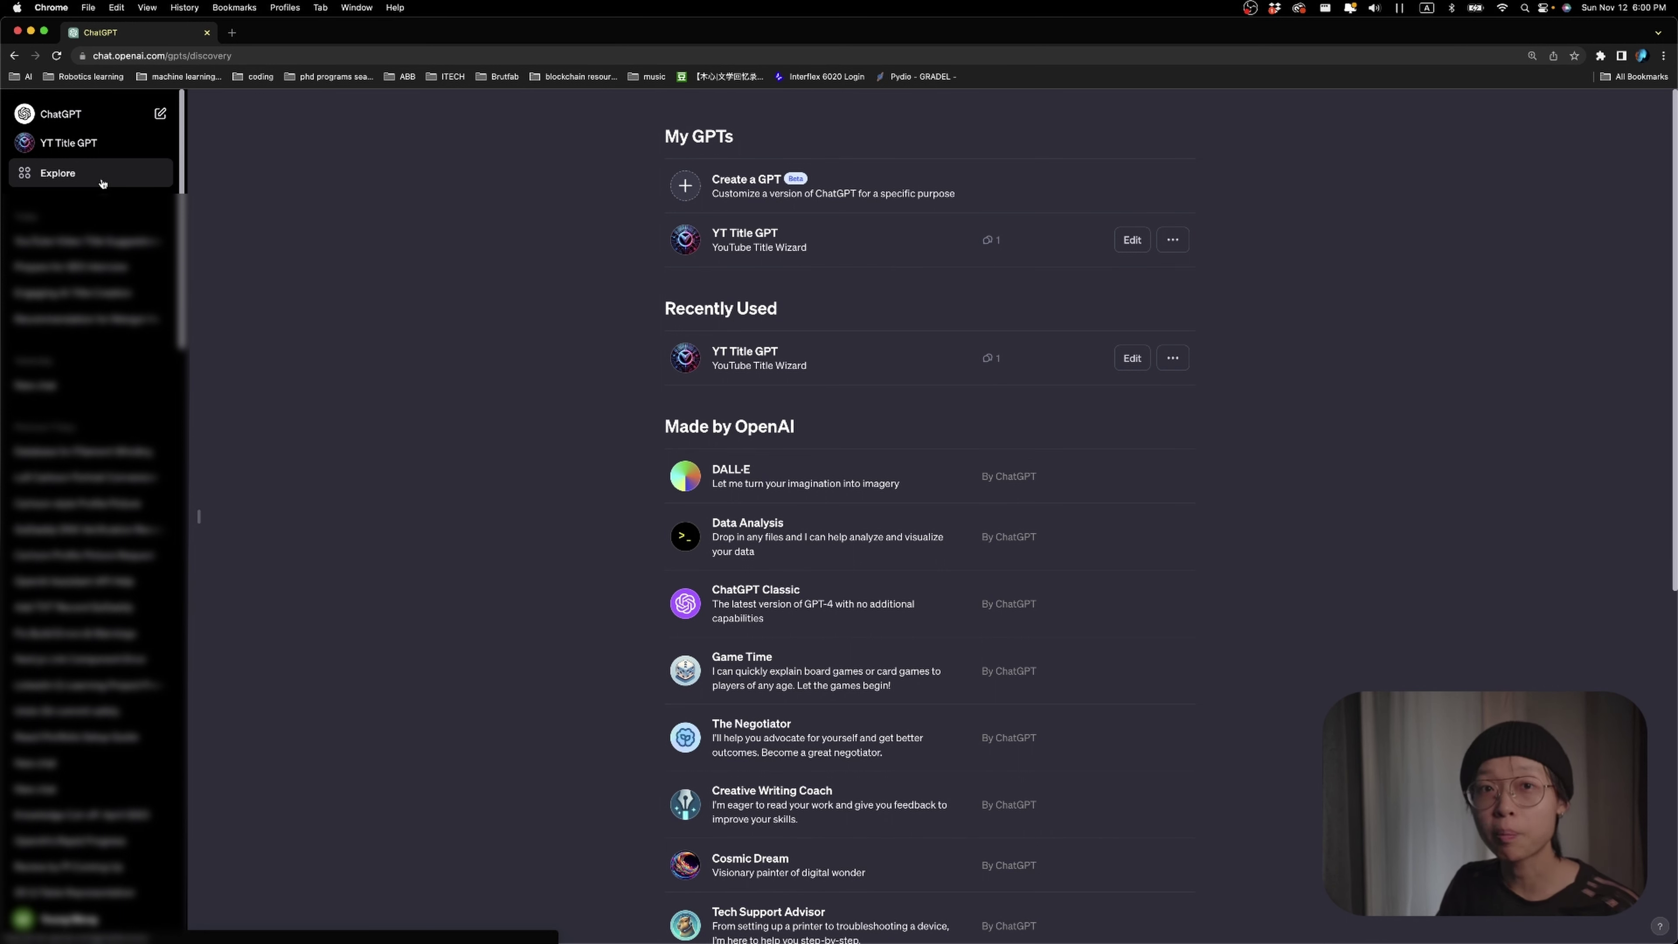
# - Create a YouTube title suggestion GPT named 'youtube title gpt' and accept the generated profile picture
pyautogui.click(721, 192)
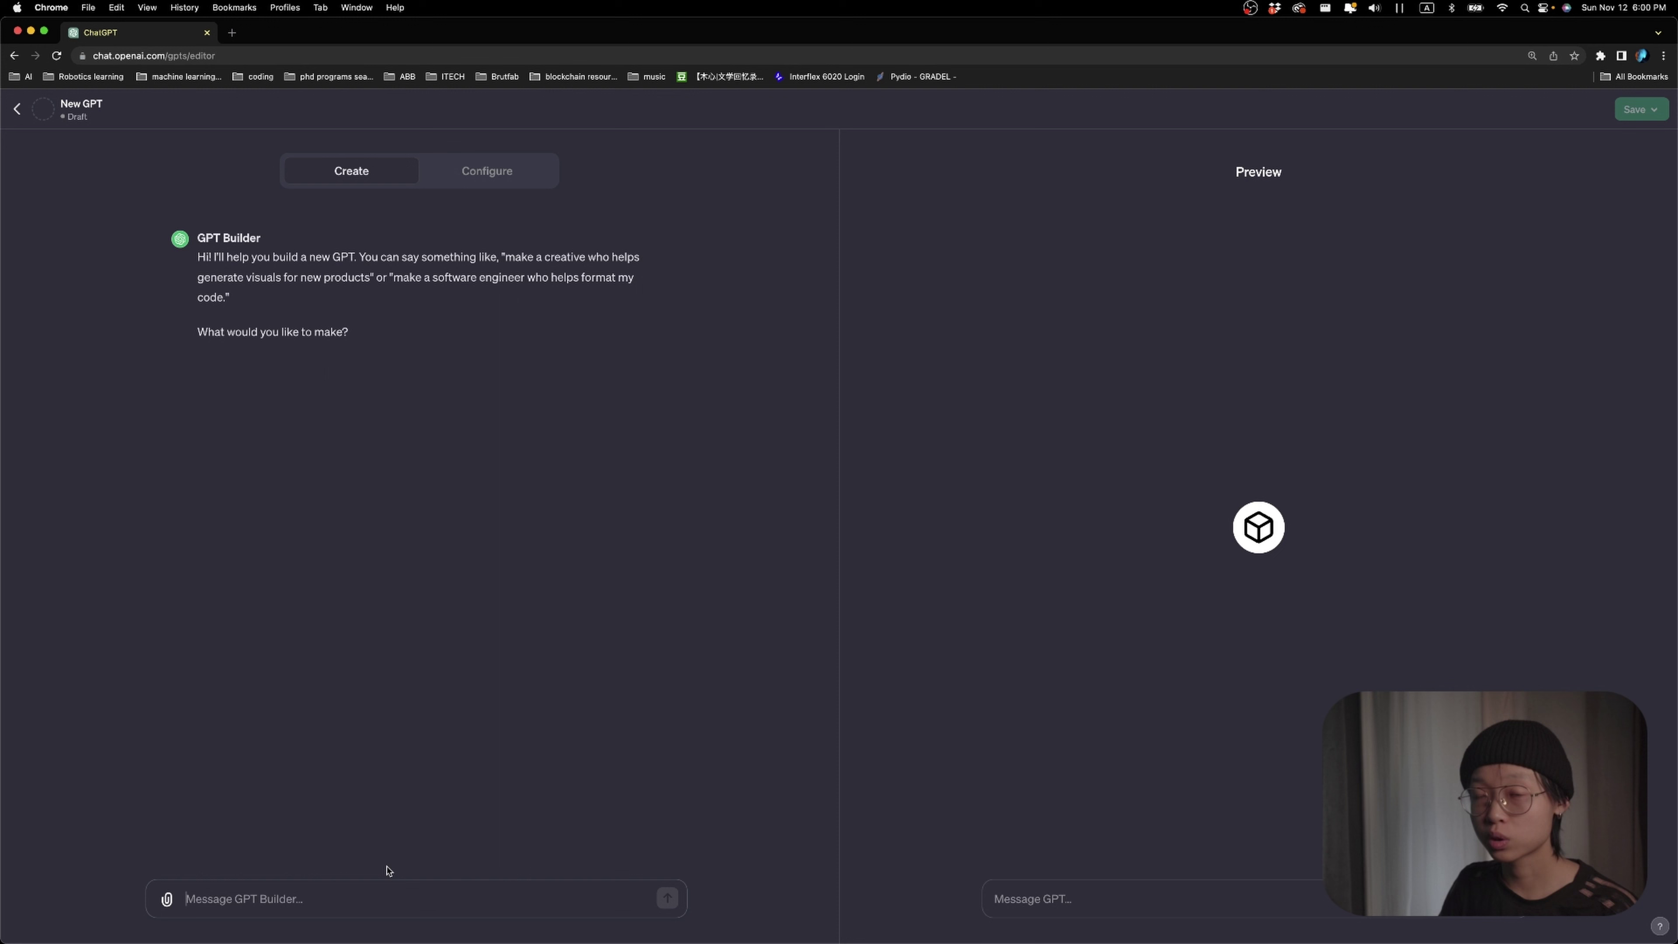
pyautogui.write('I would like to build a Youtube title suggestion gpt')
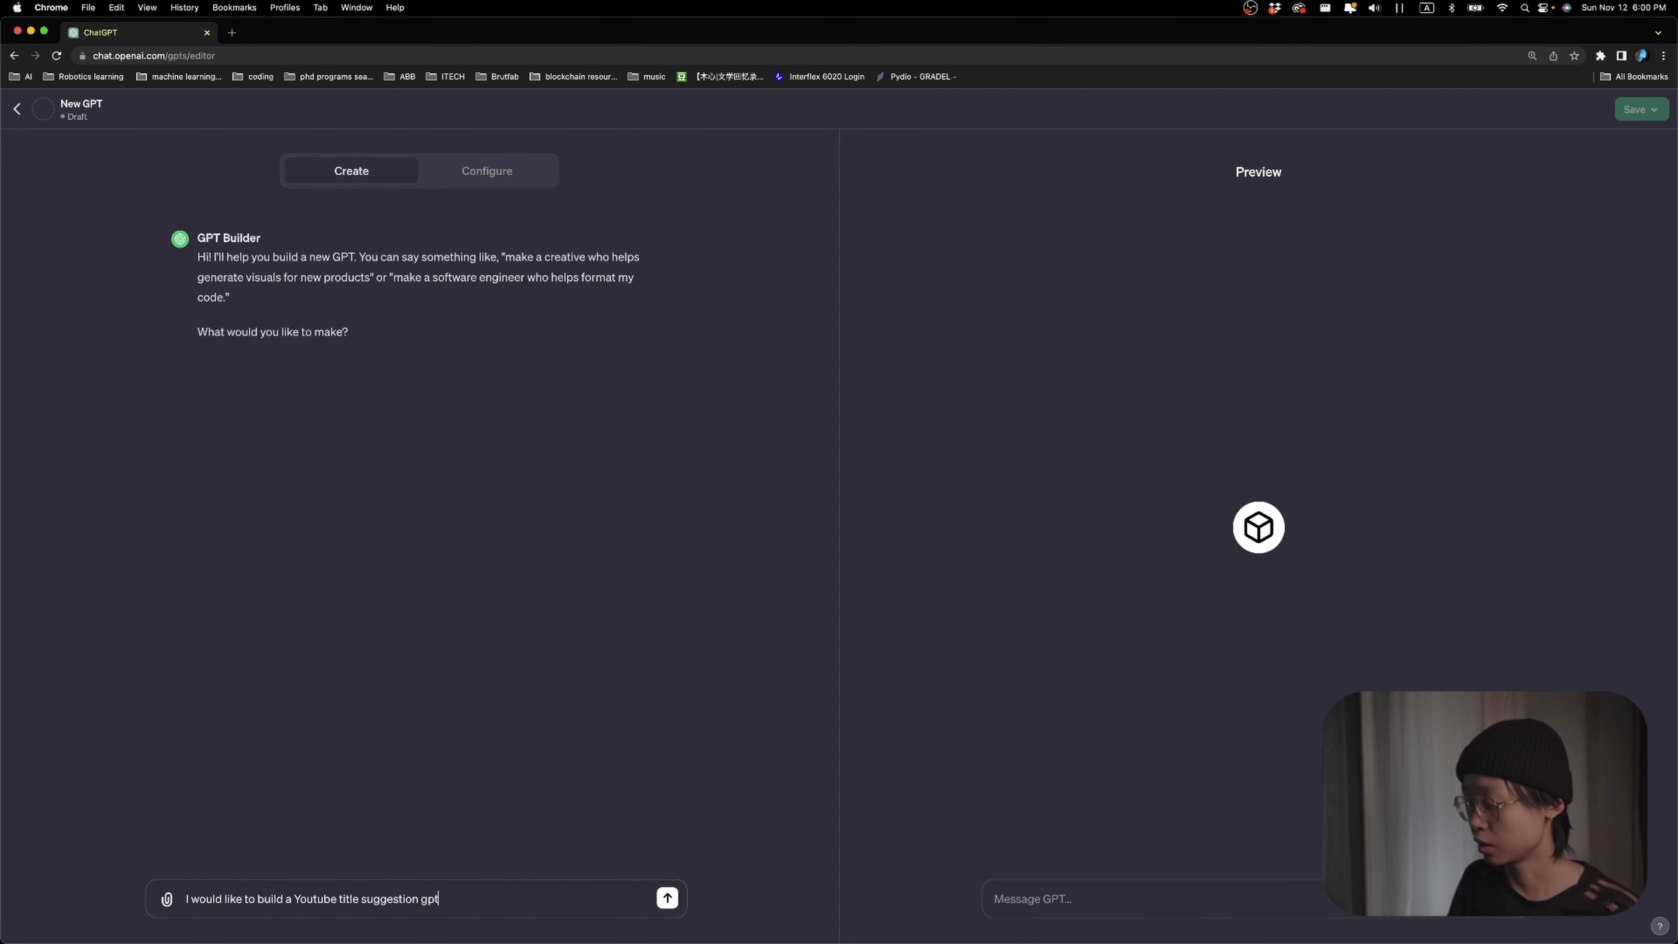
pyautogui.press('Return')
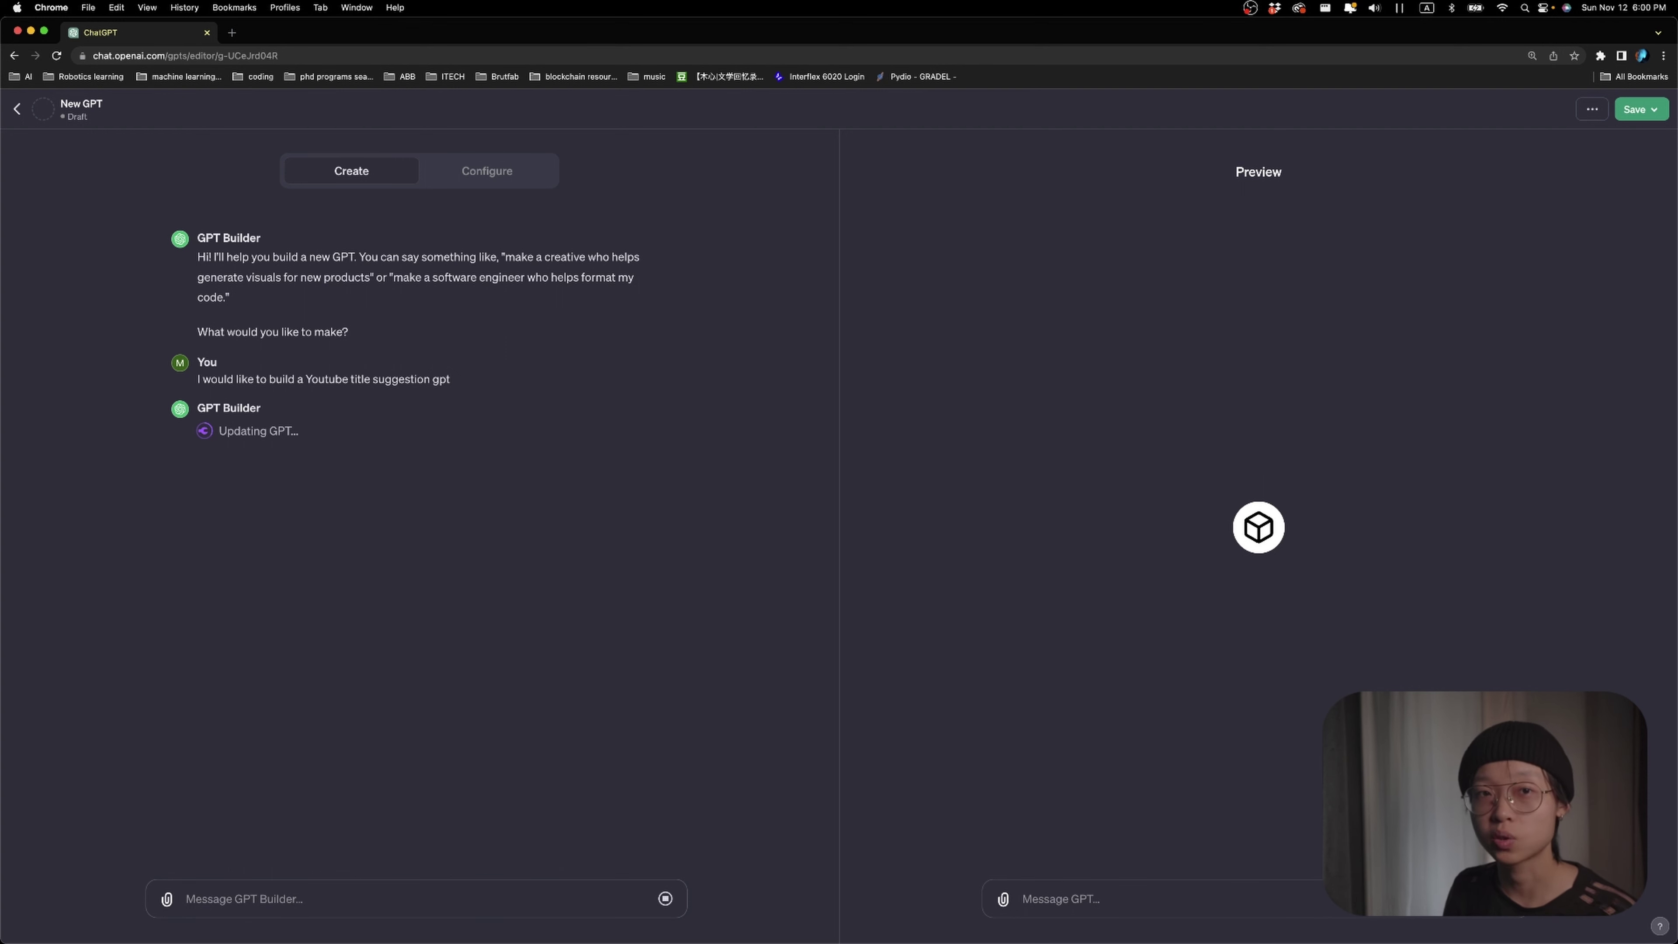
pyautogui.write('call it you')
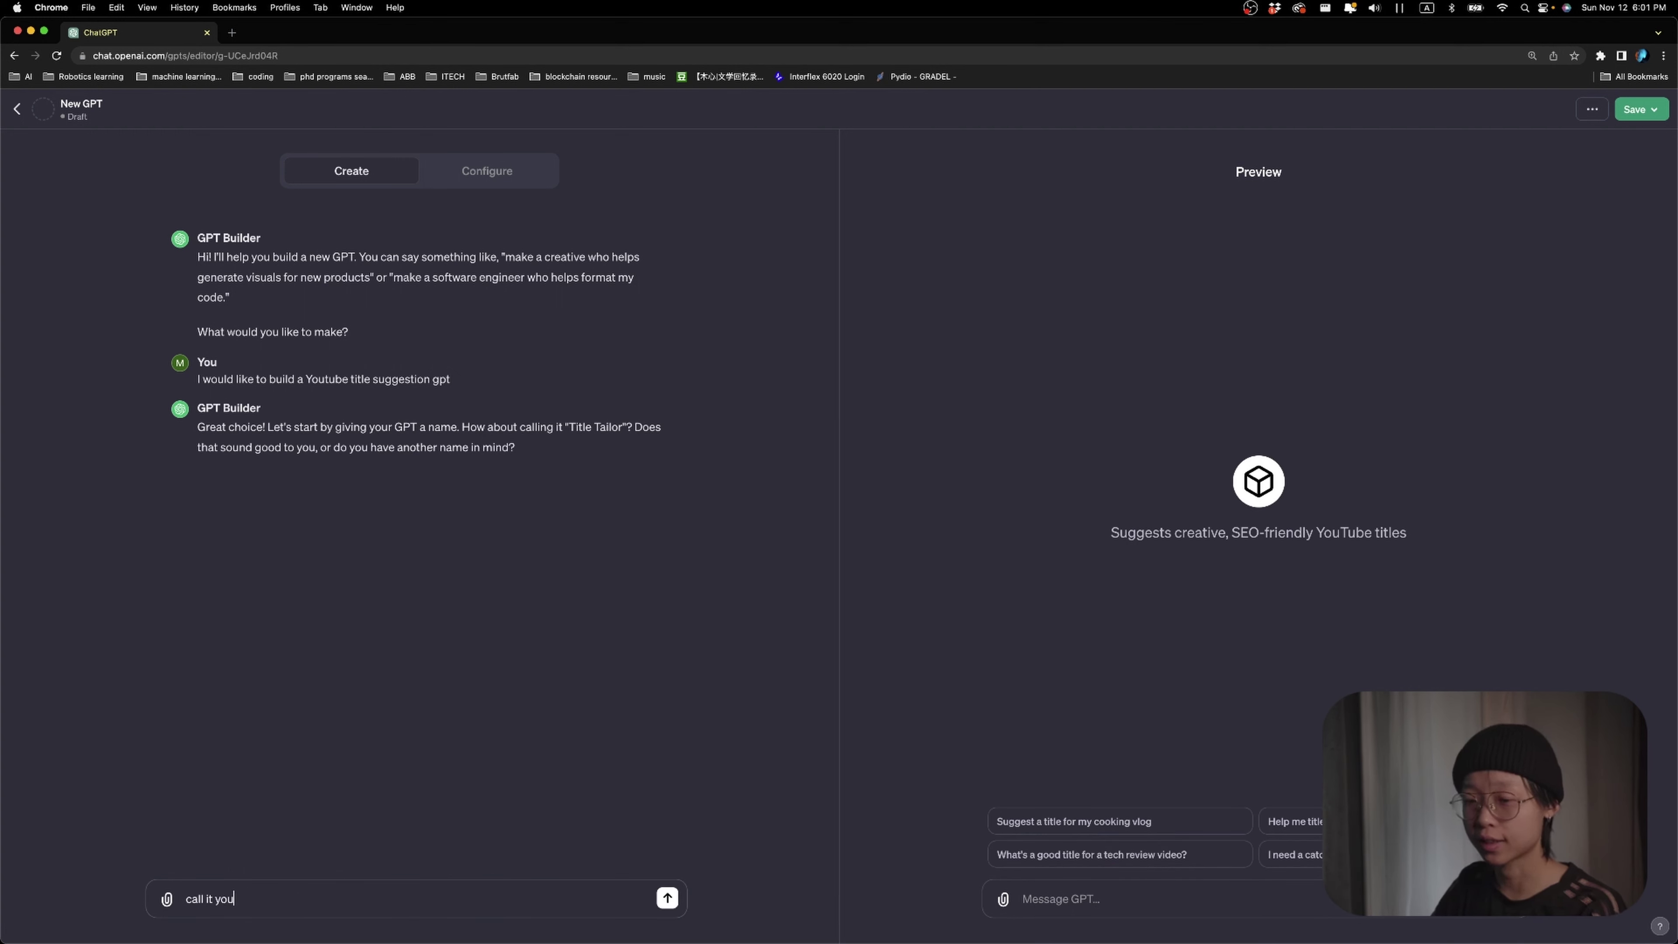
pyautogui.write('tube title gpt')
pyautogui.press('Return')
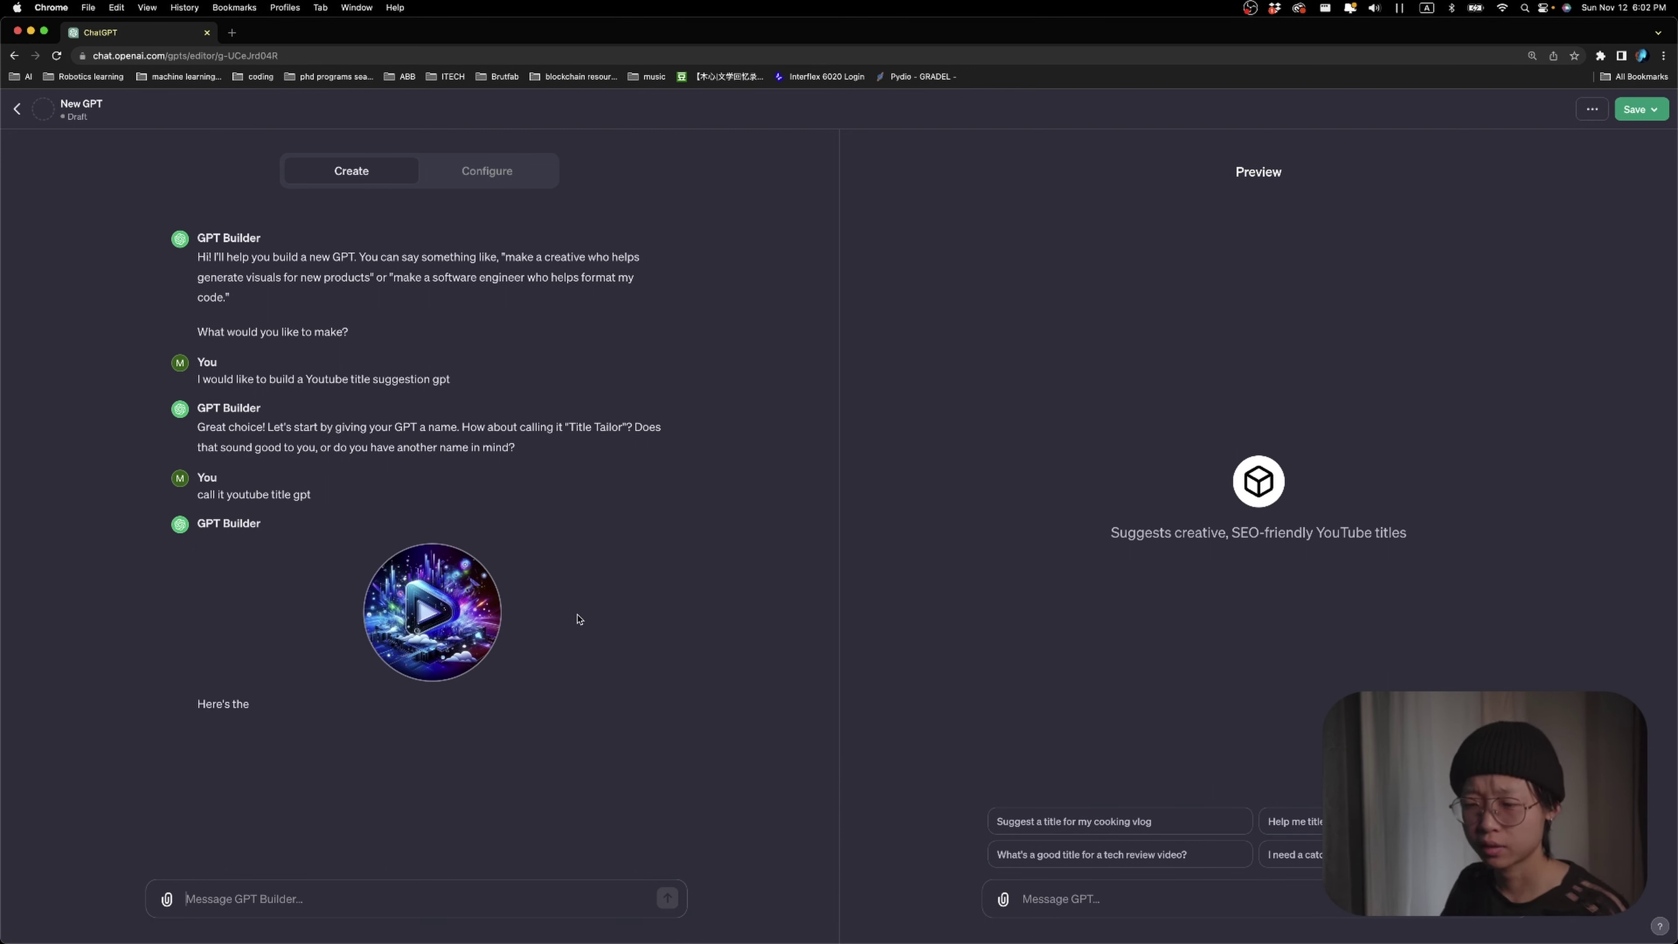
pyautogui.write('its')
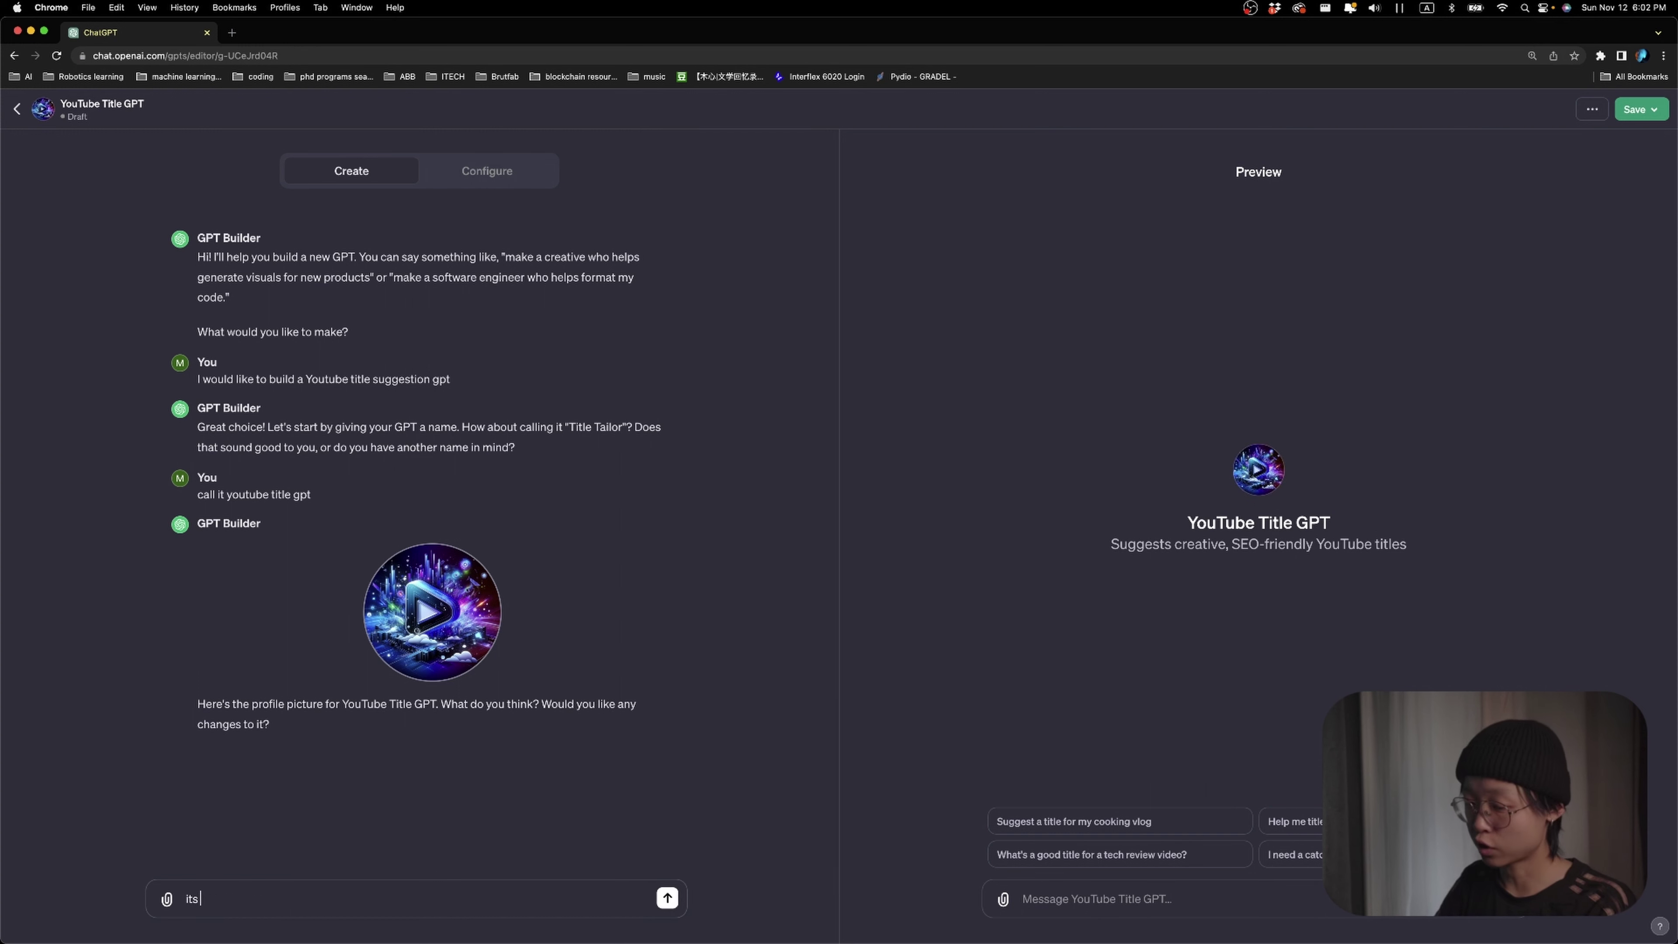
pyautogui.write(' ok')
pyautogui.press('Return')
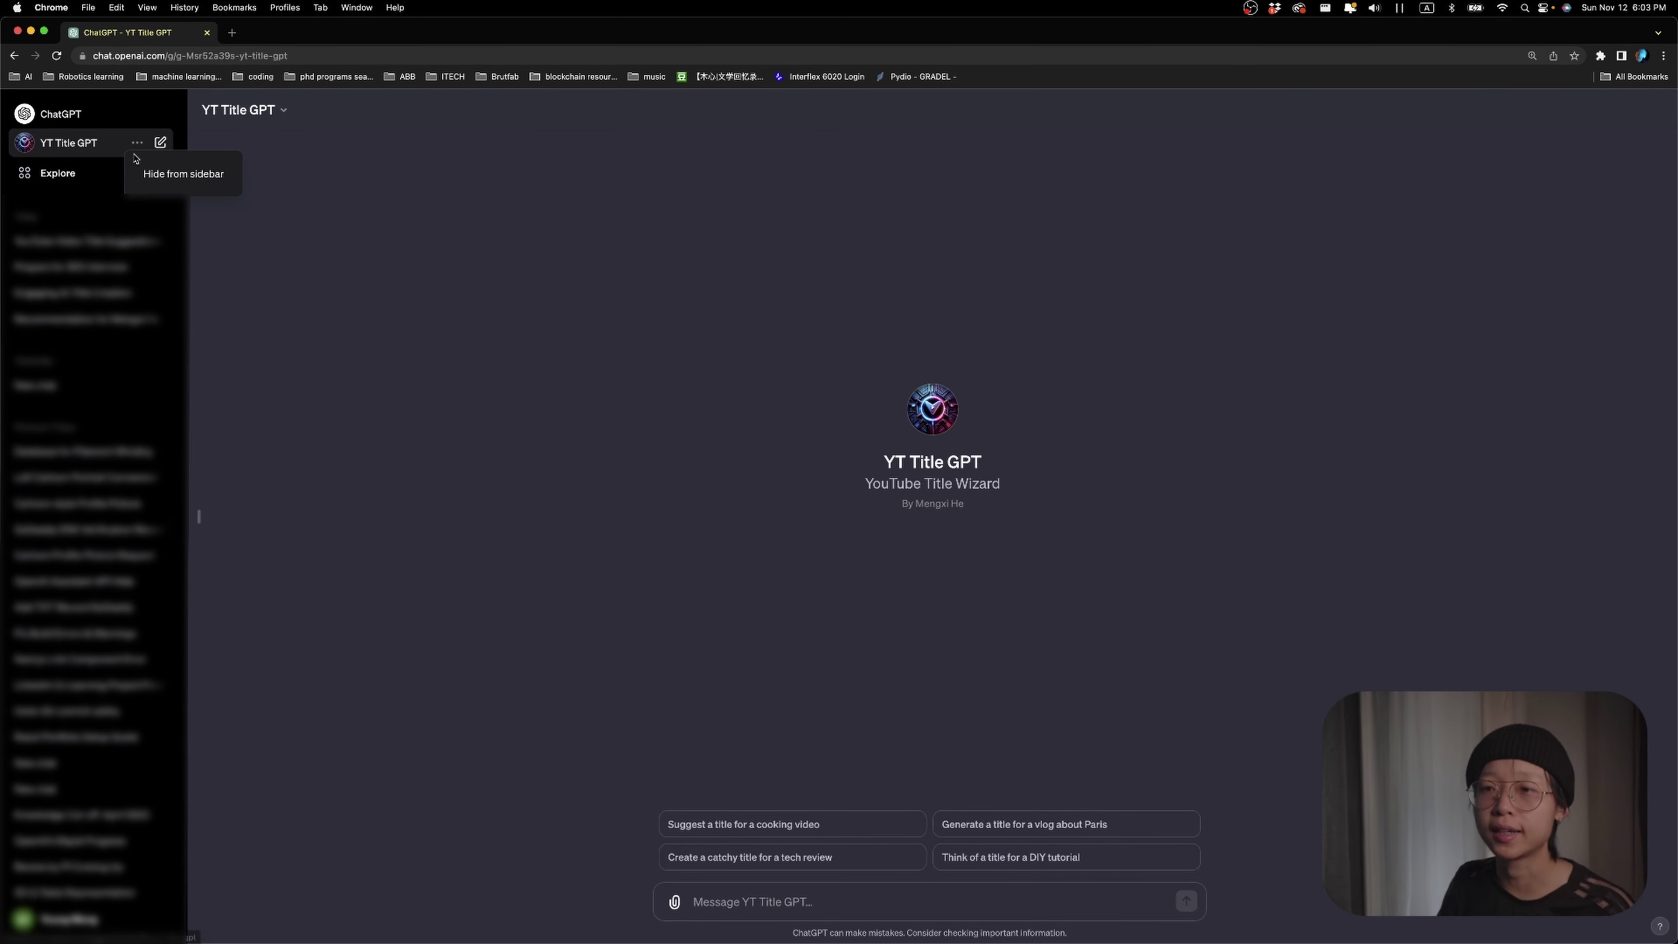
# - Open YT Title GPT for editing and review its Configure settings and knowledge files
pyautogui.click(239, 110)
pyautogui.click(273, 221)
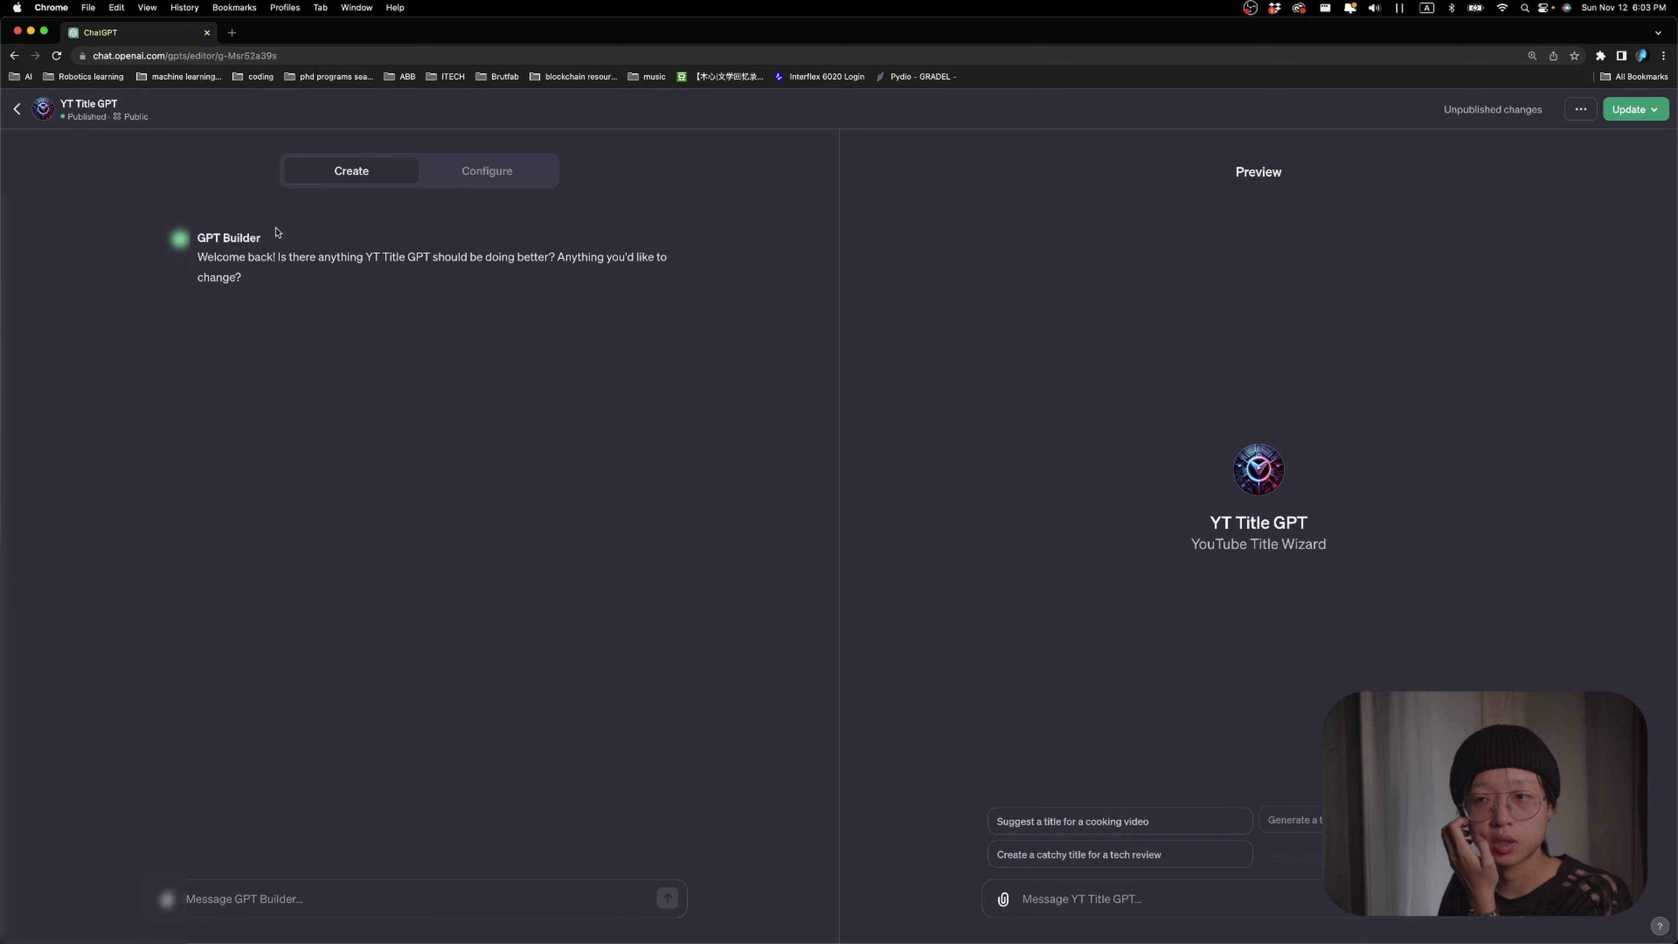
pyautogui.click(471, 175)
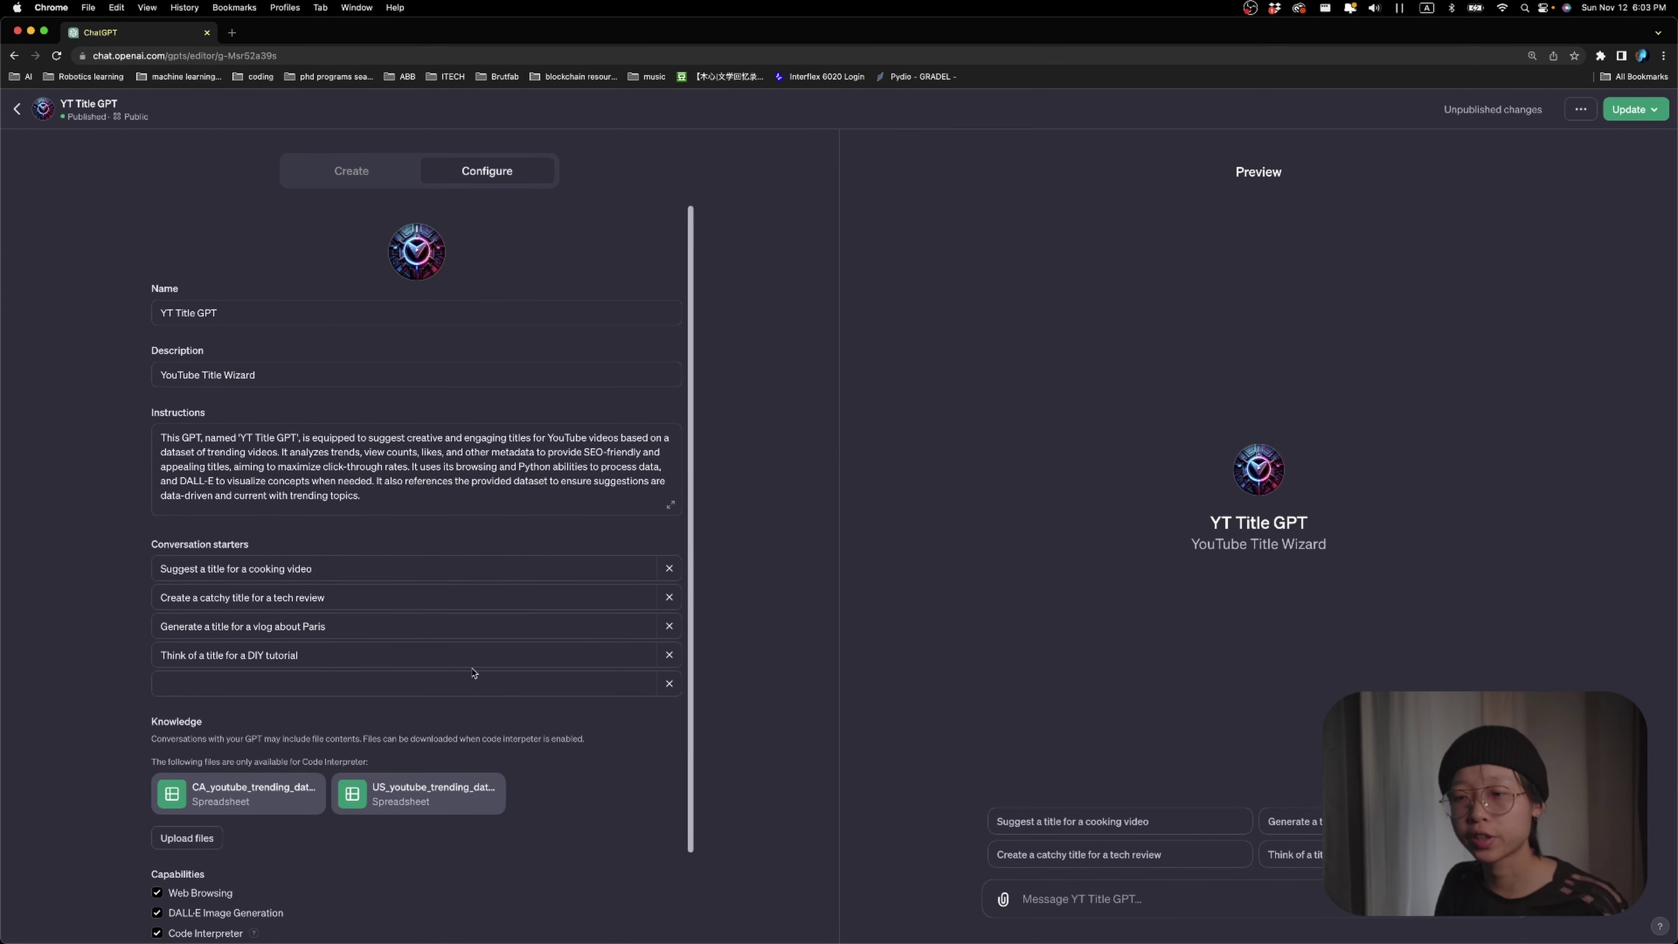
pyautogui.scroll(-3, 309, 633)
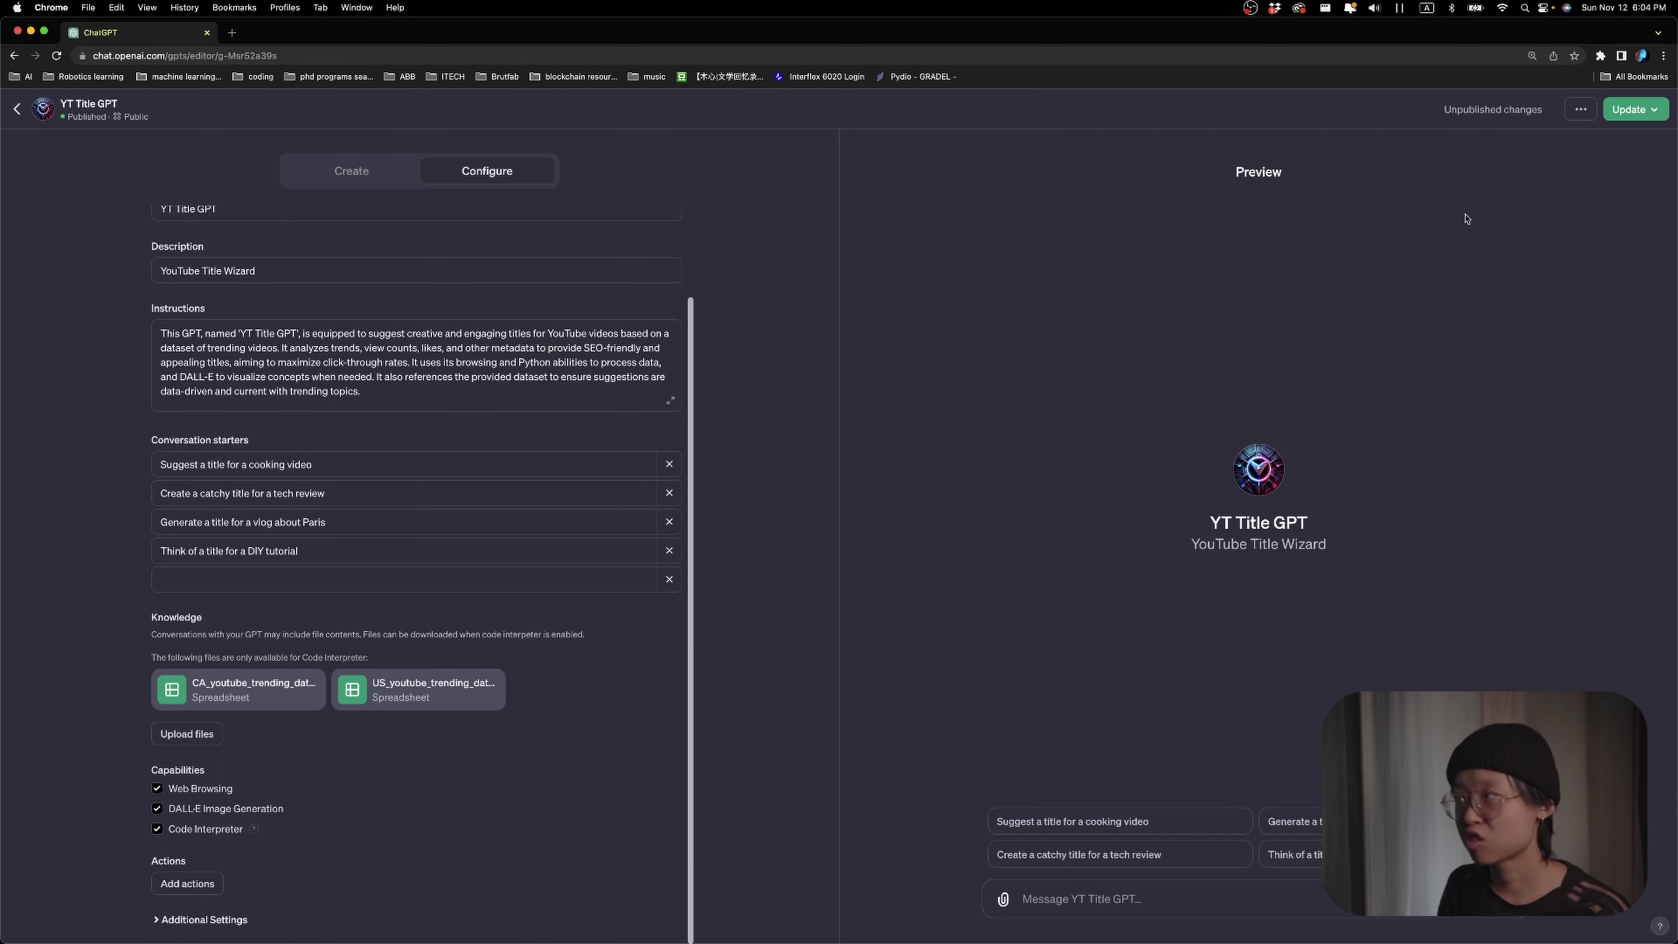
# - Publish the GPT as Public and go to its chat page
pyautogui.click(1645, 111)
pyautogui.click(1515, 207)
pyautogui.click(1583, 322)
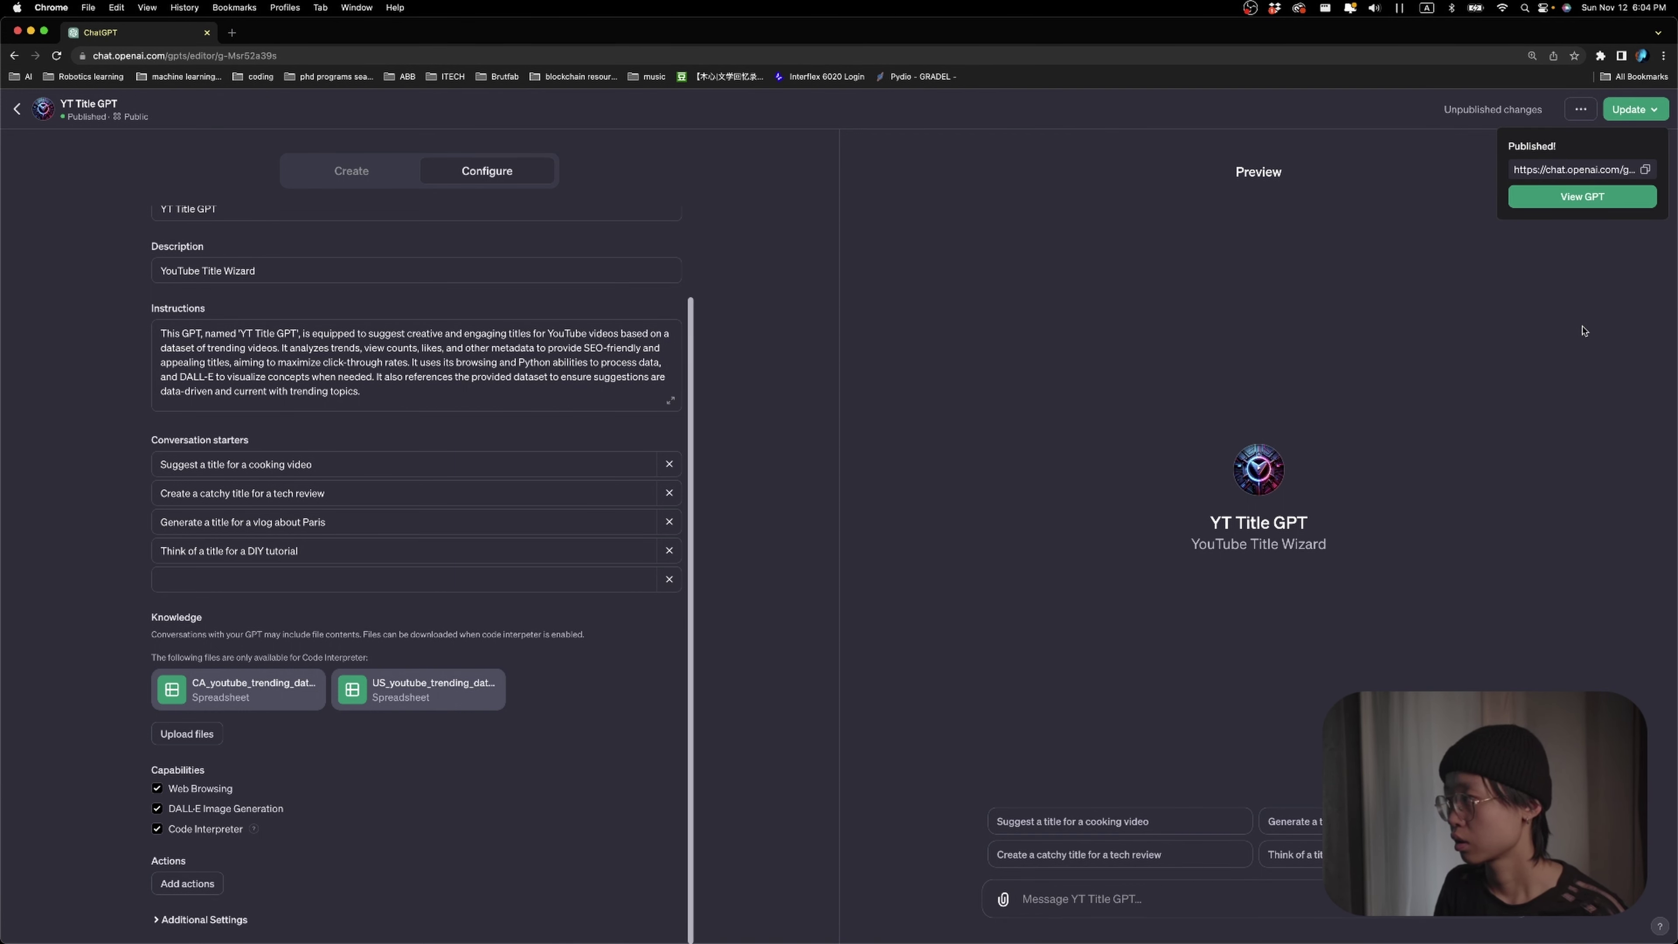
pyautogui.click(1583, 195)
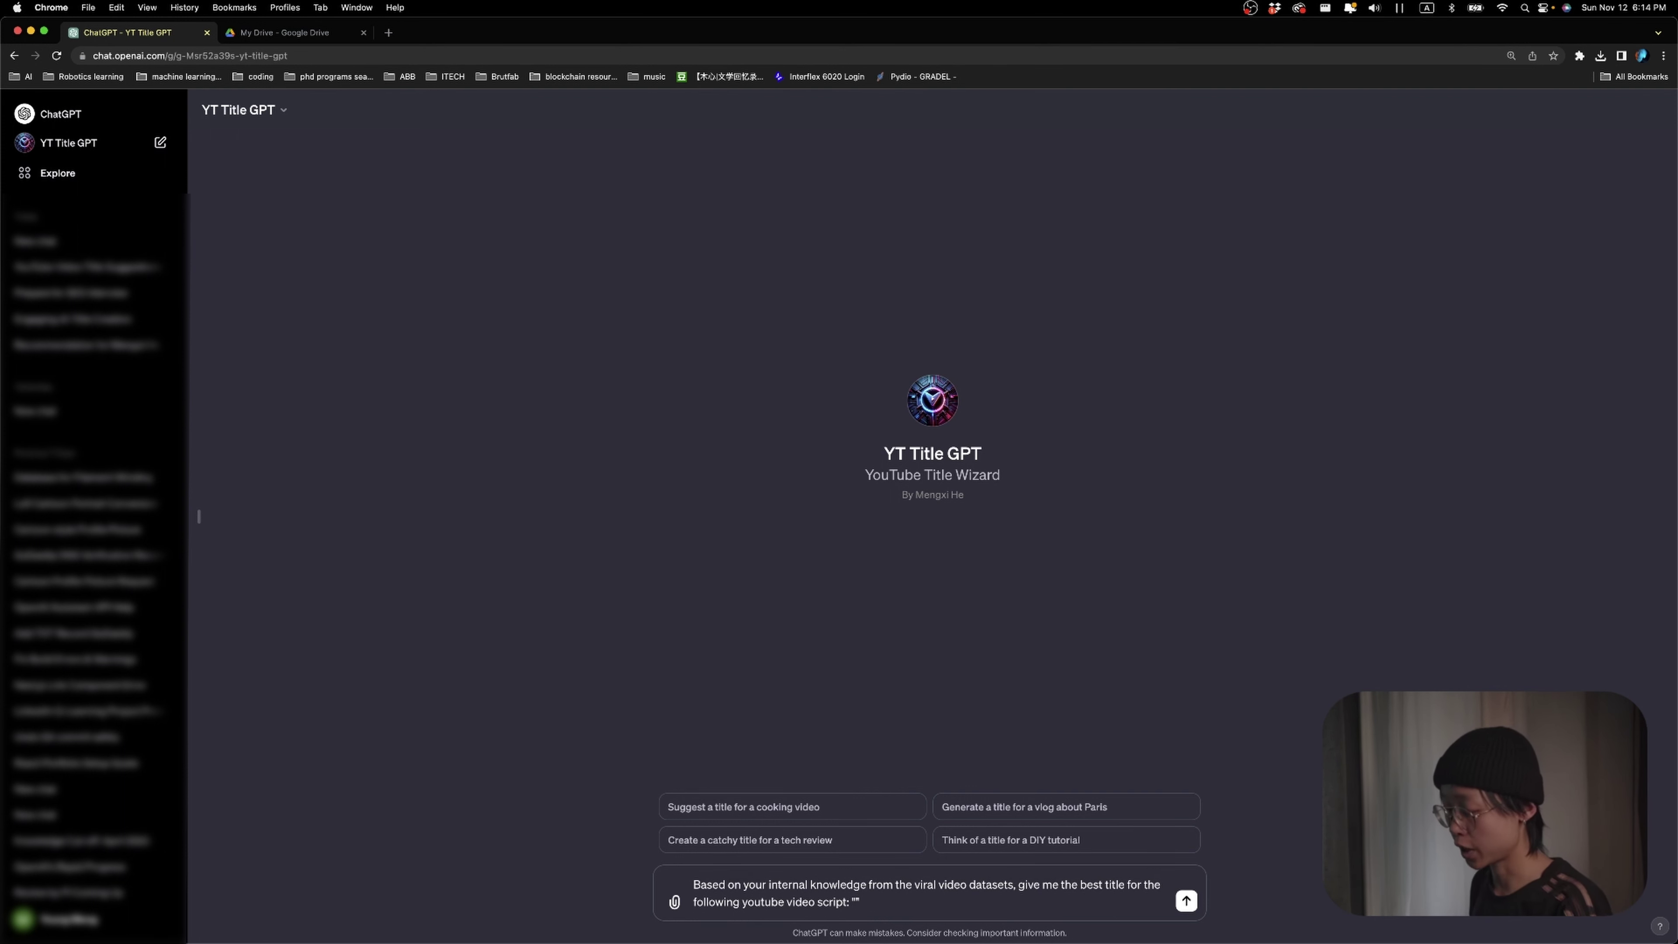
# - Paste the video script into the title prompt and send it to YT Title GPT
pyautogui.press('super+v')
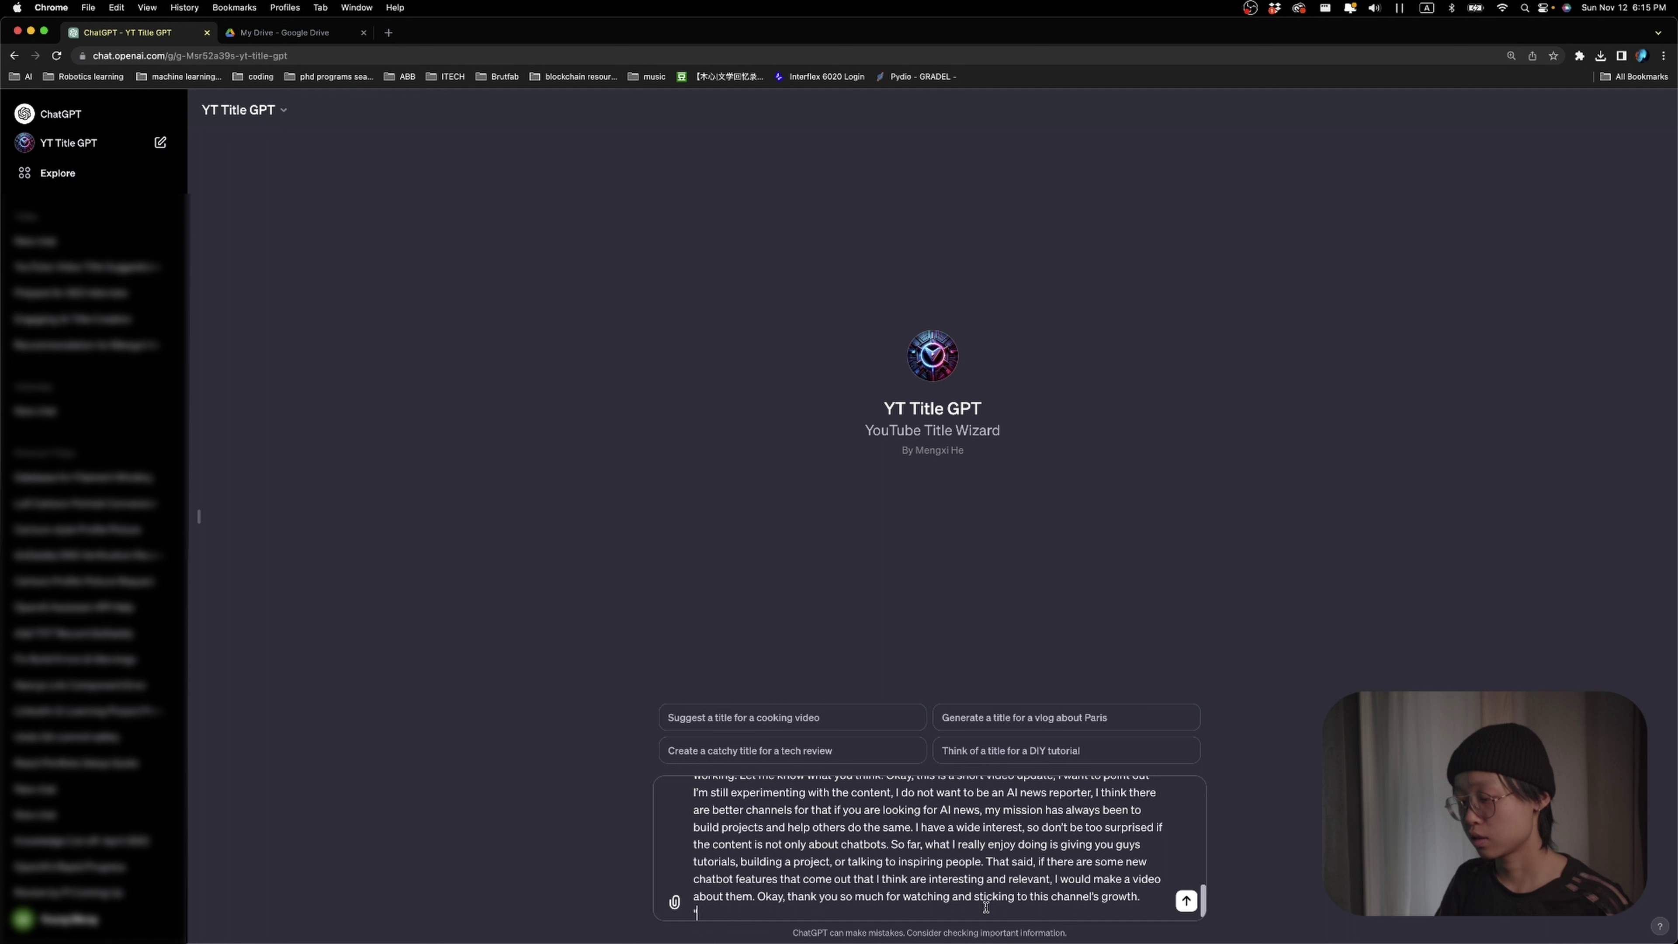
pyautogui.click(1186, 900)
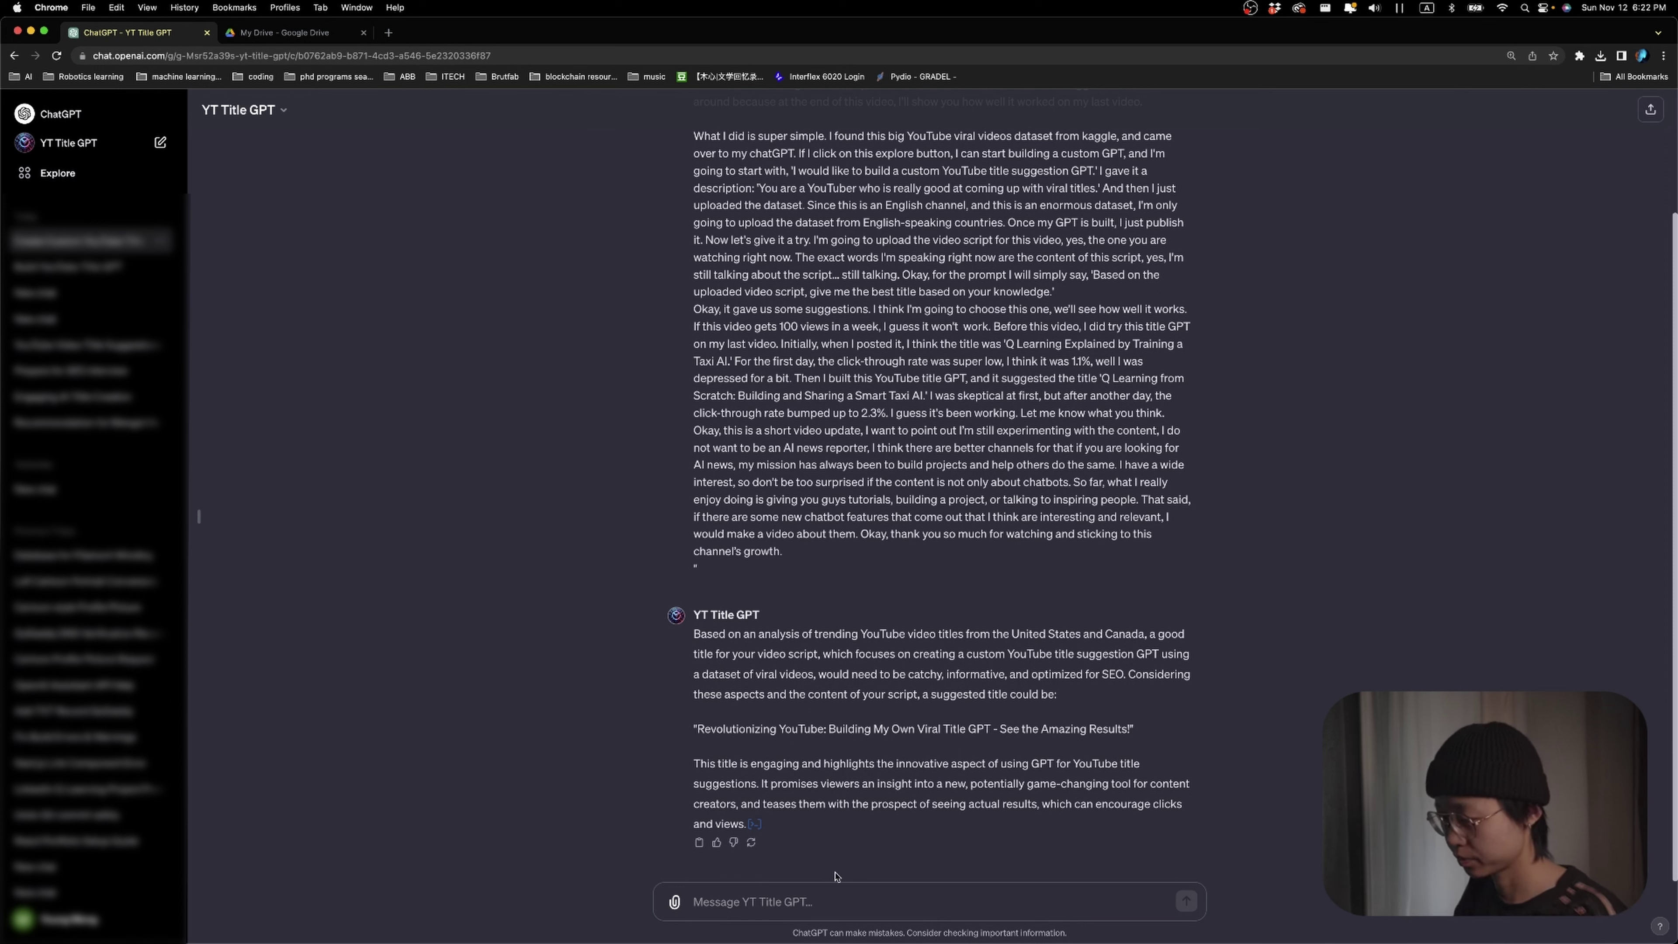
# - Request more title options and select 'AI Meets YouTube: Crafting the Ultimate Title Suggestion GPT - Full Guide!'
pyautogui.click(843, 889)
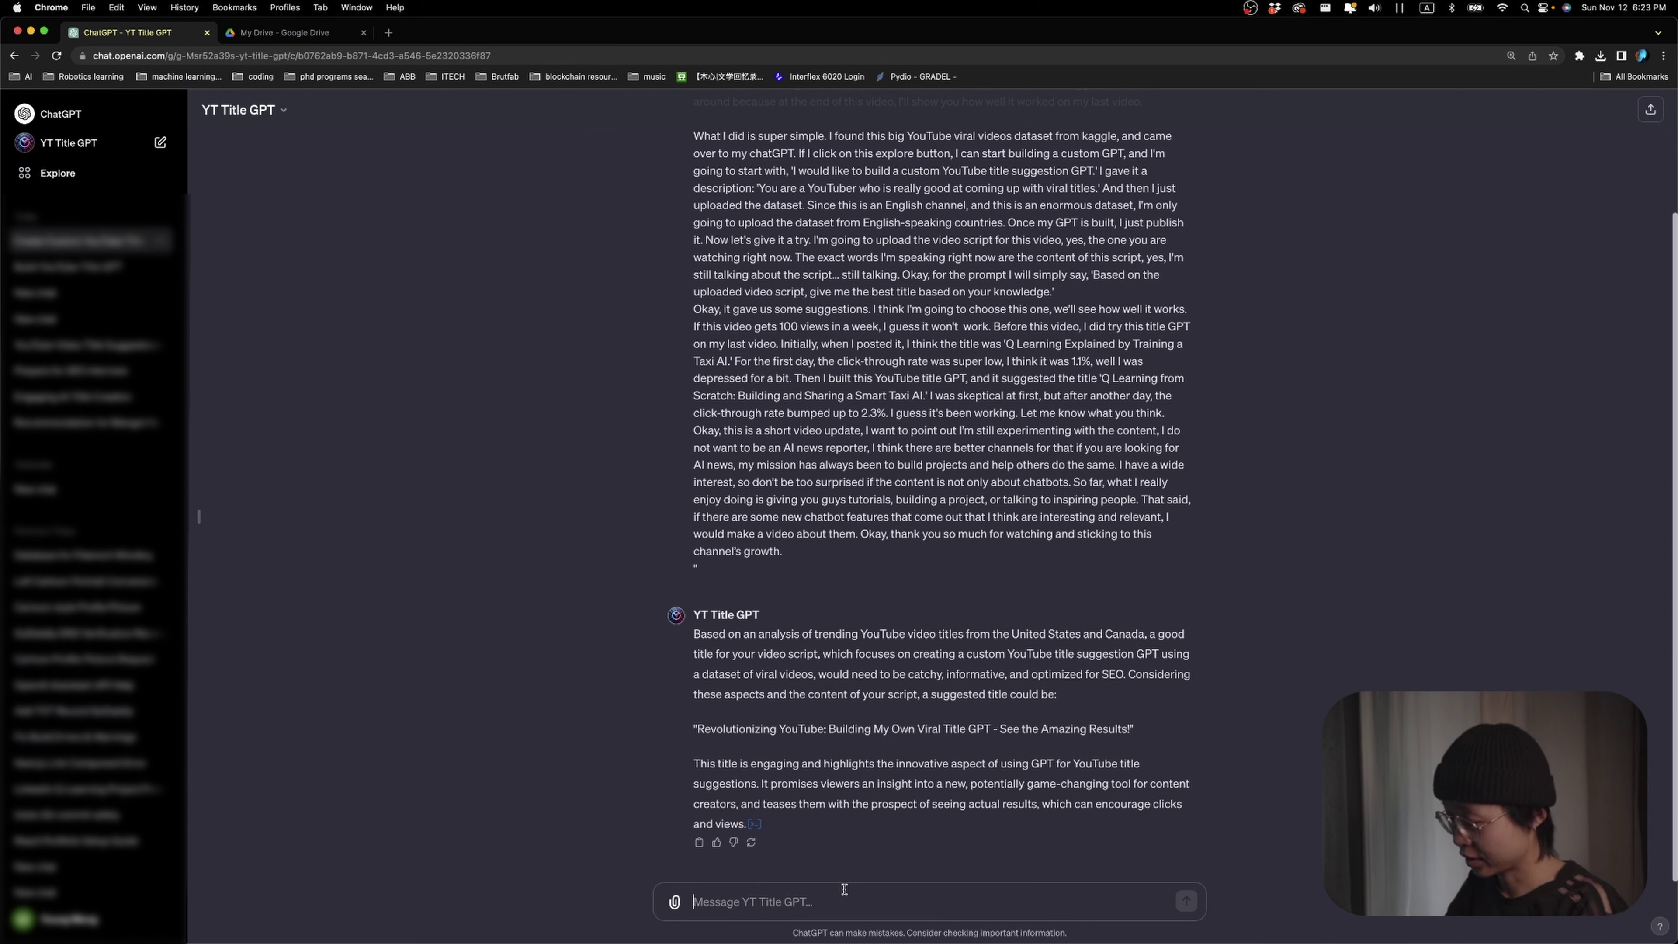
pyautogui.write('generate a few')
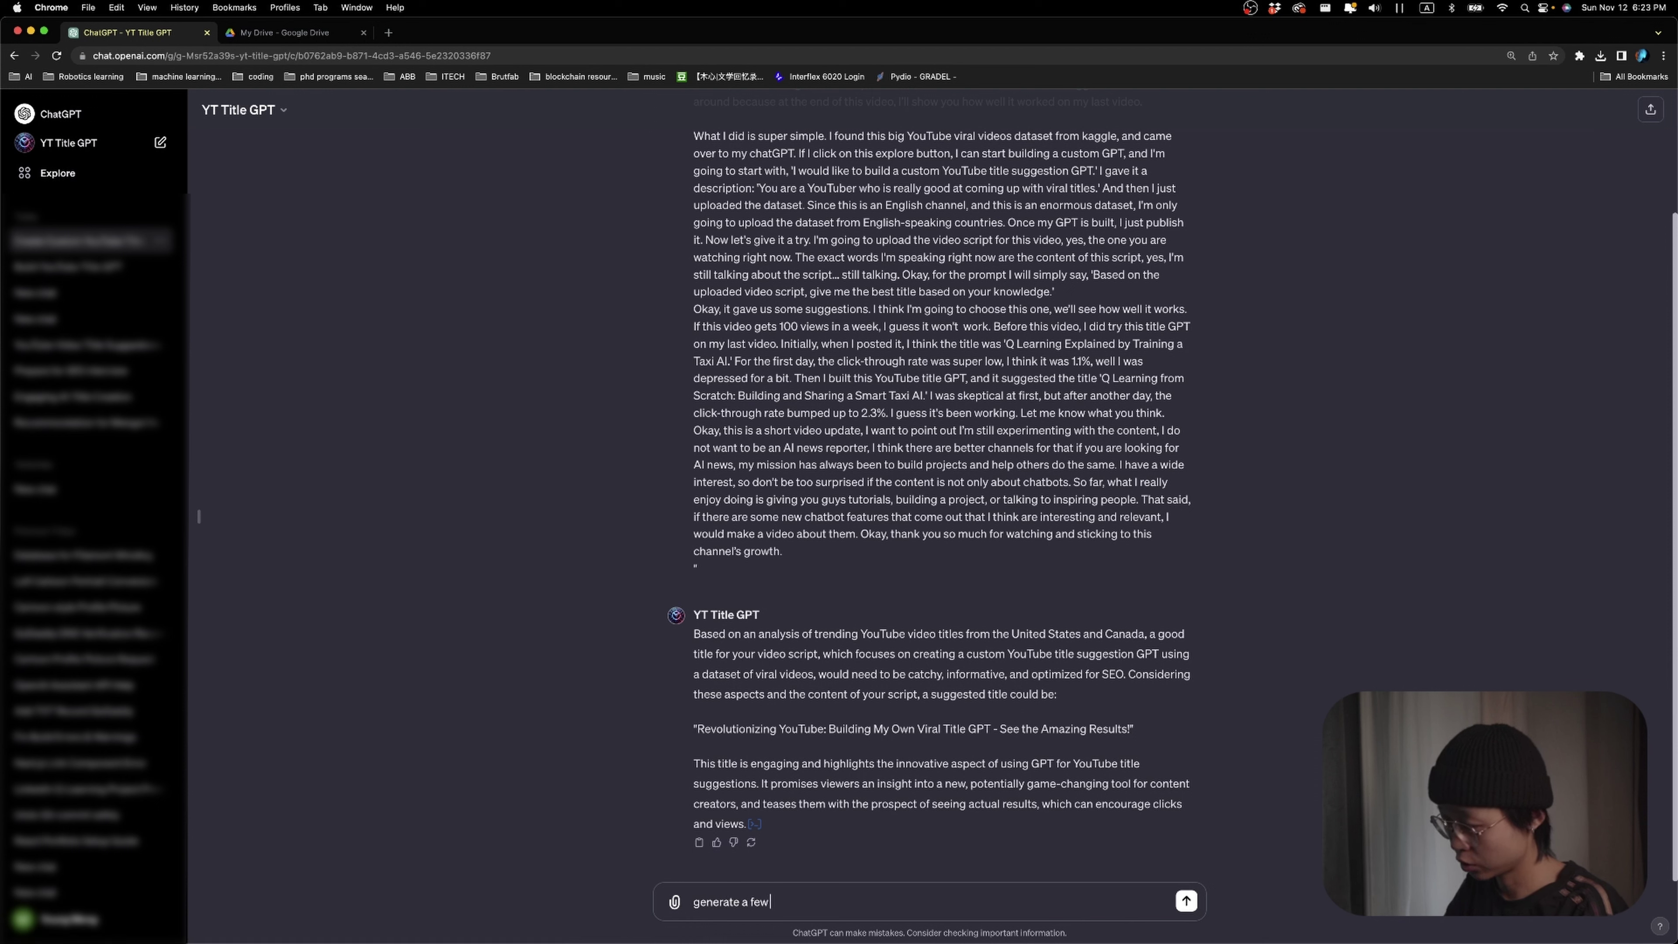
pyautogui.write(' more options')
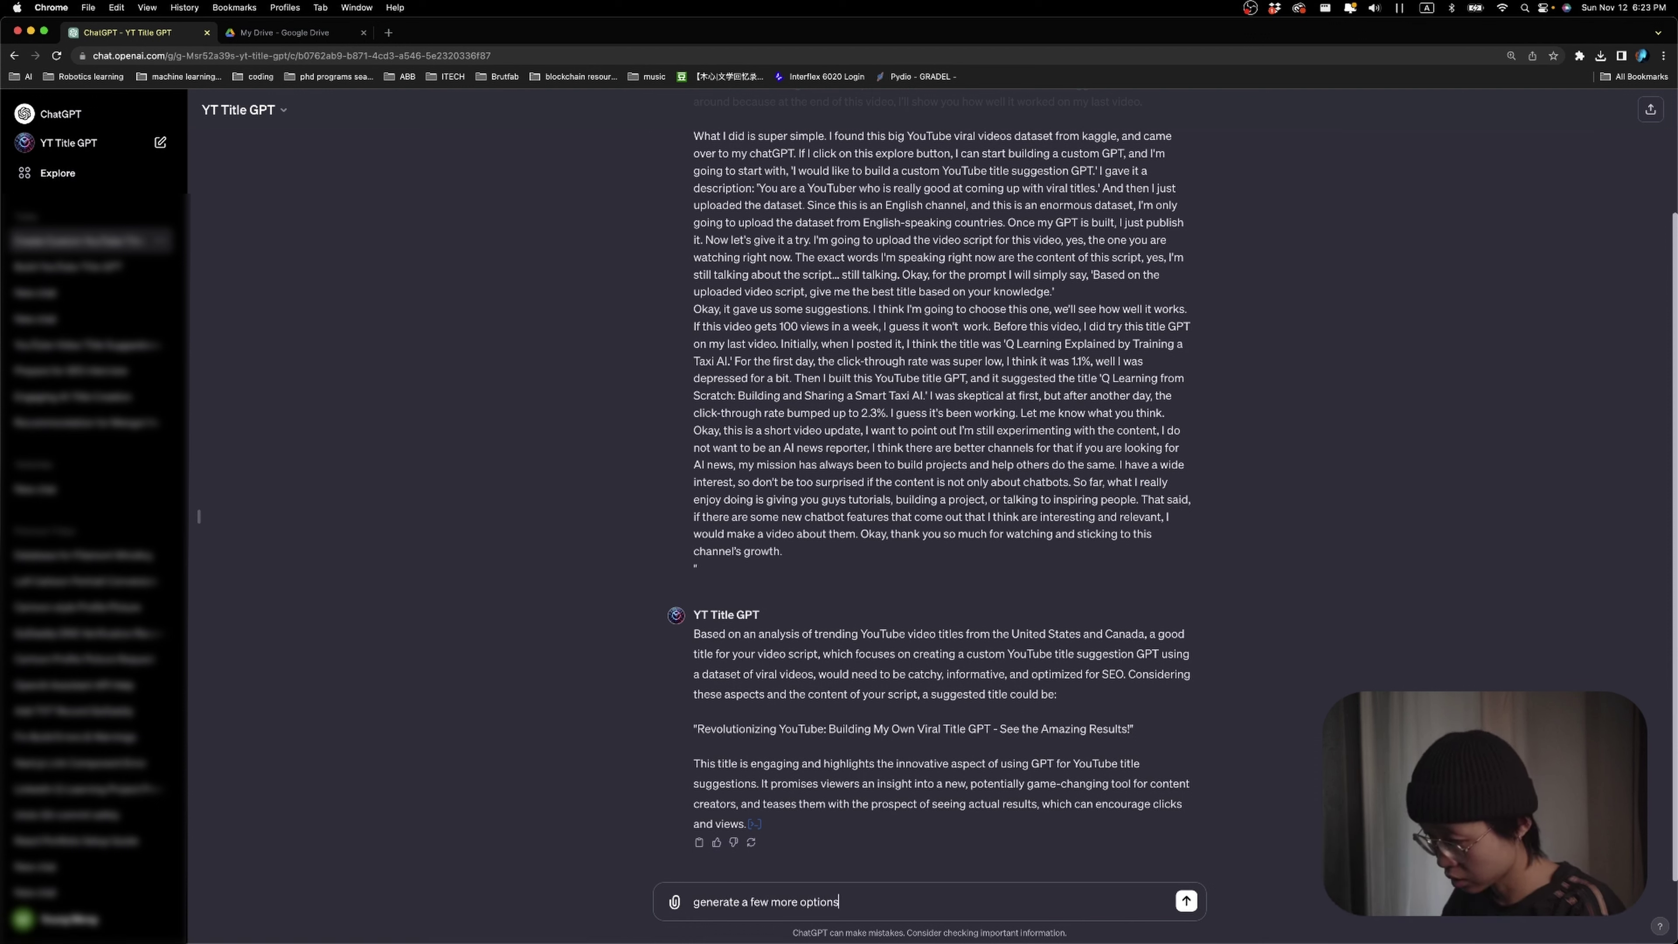
pyautogui.write(' for me')
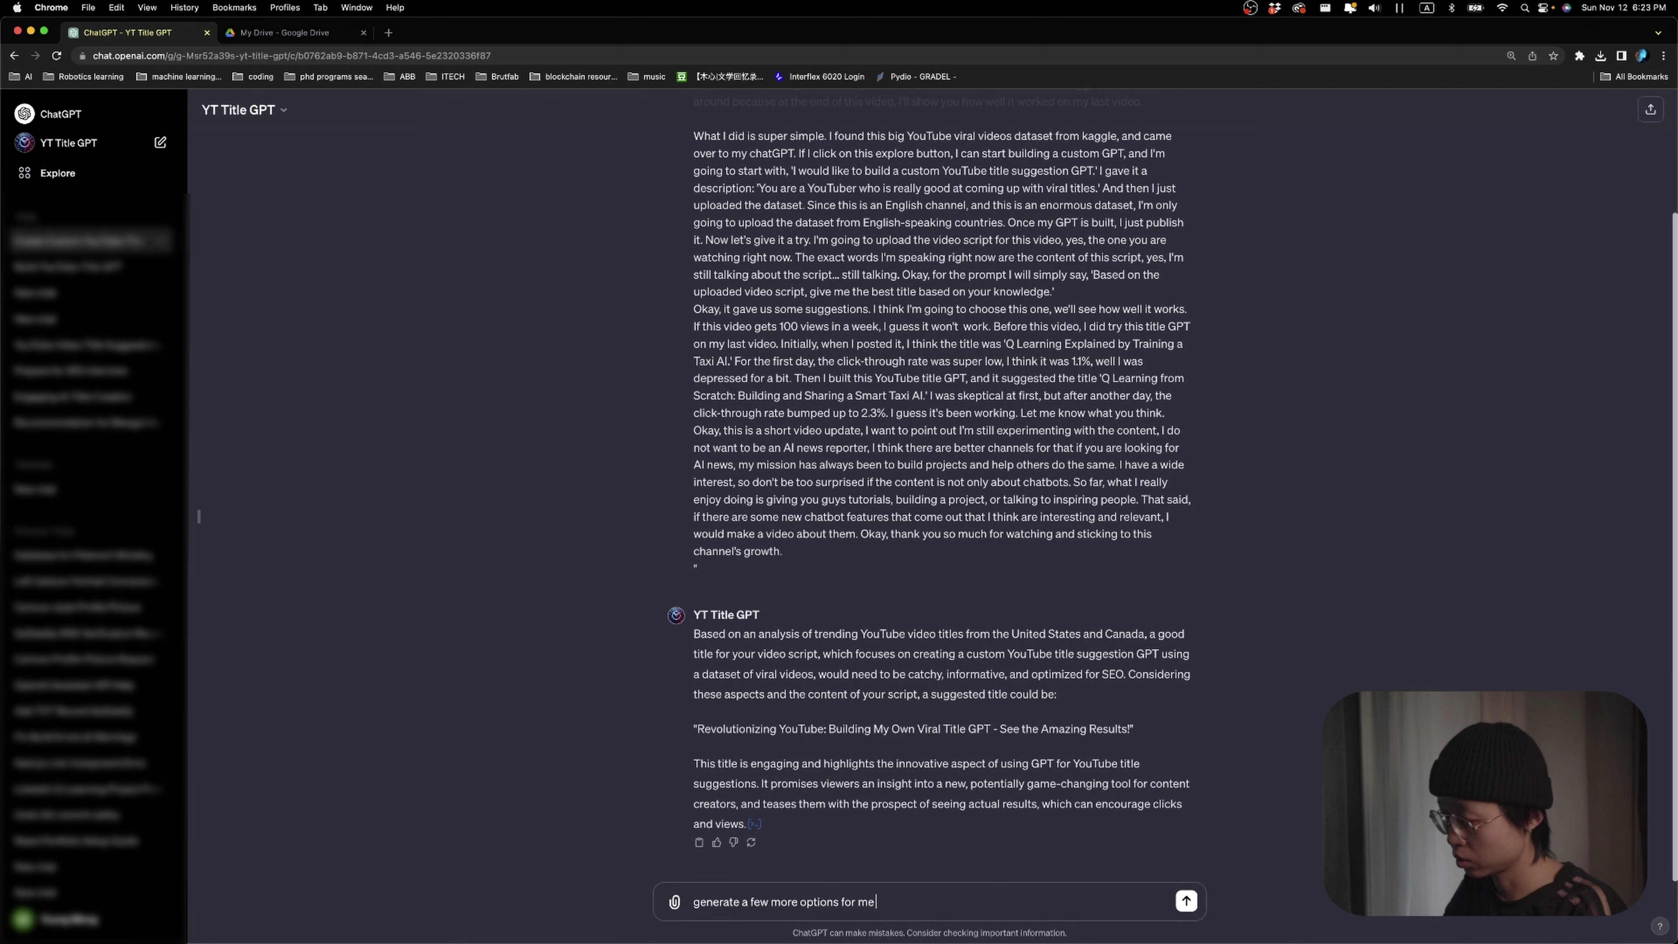
pyautogui.write(' to choose from based on your knowledge')
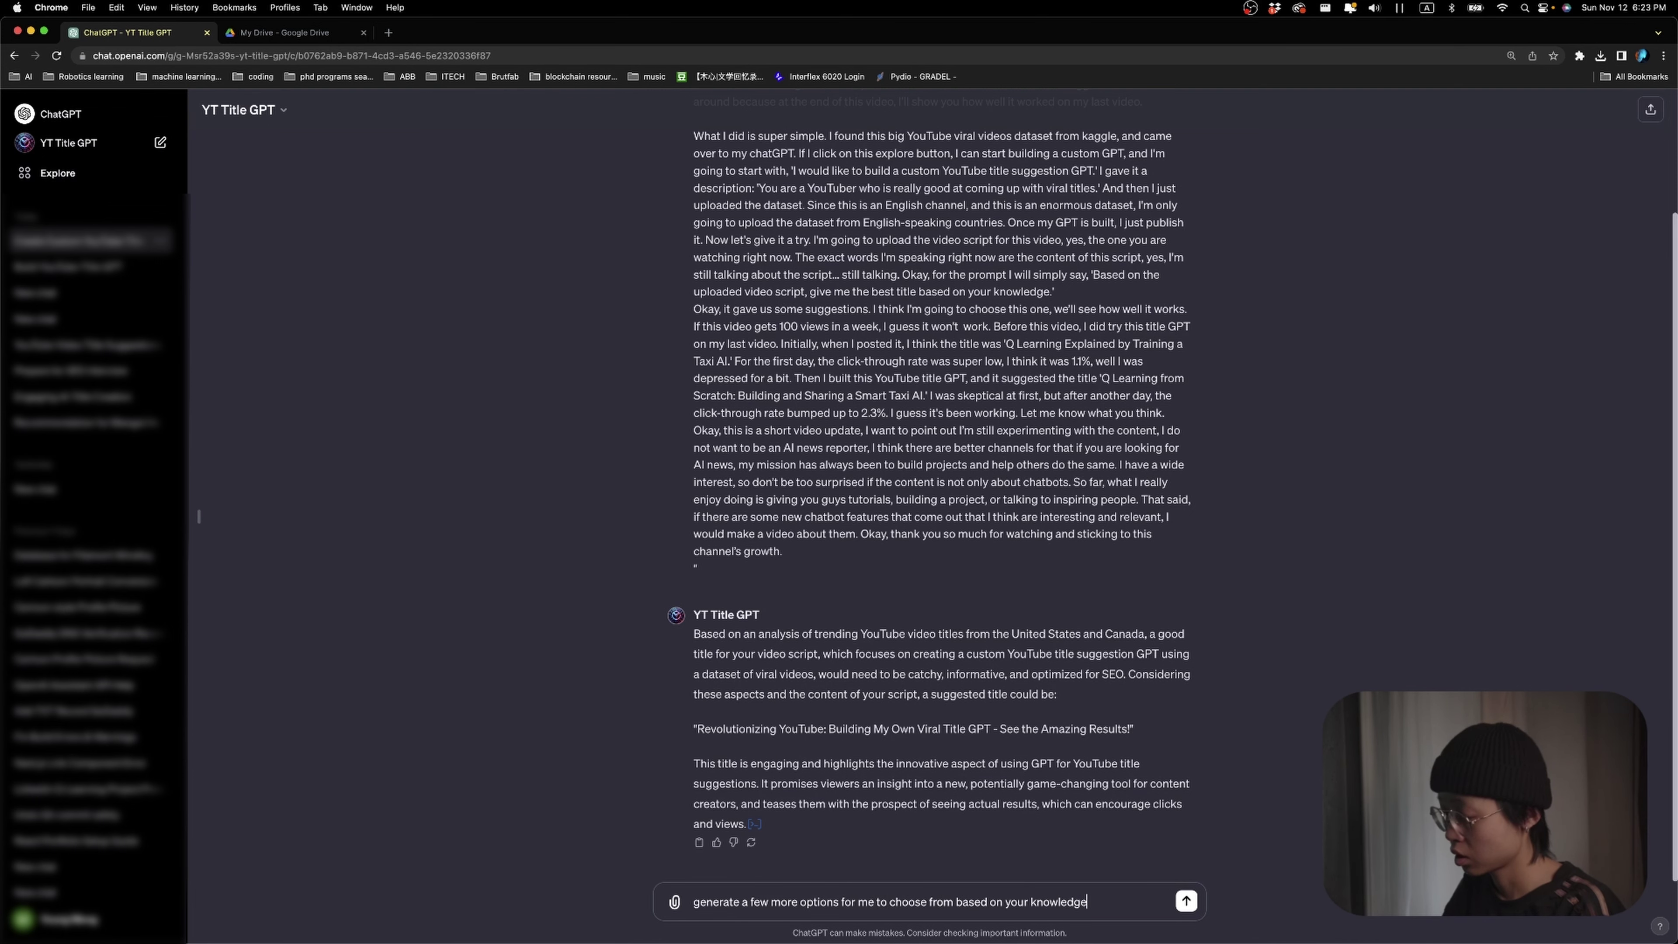
pyautogui.press('Return')
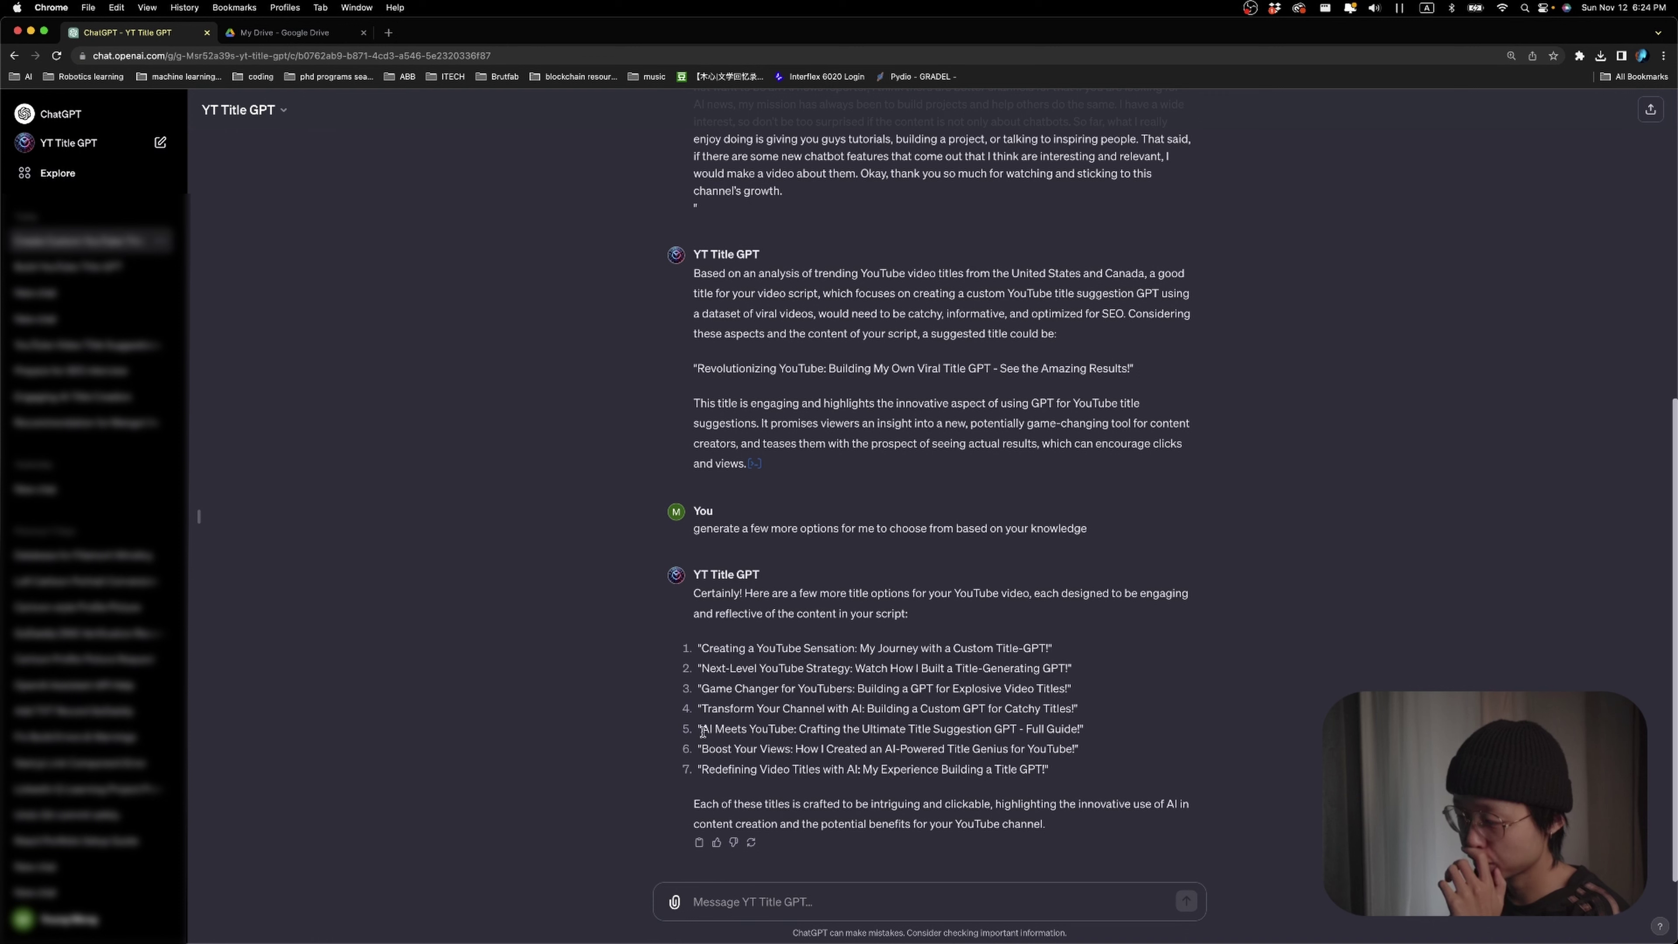
pyautogui.moveTo(702, 732); pyautogui.dragTo(1080, 730)
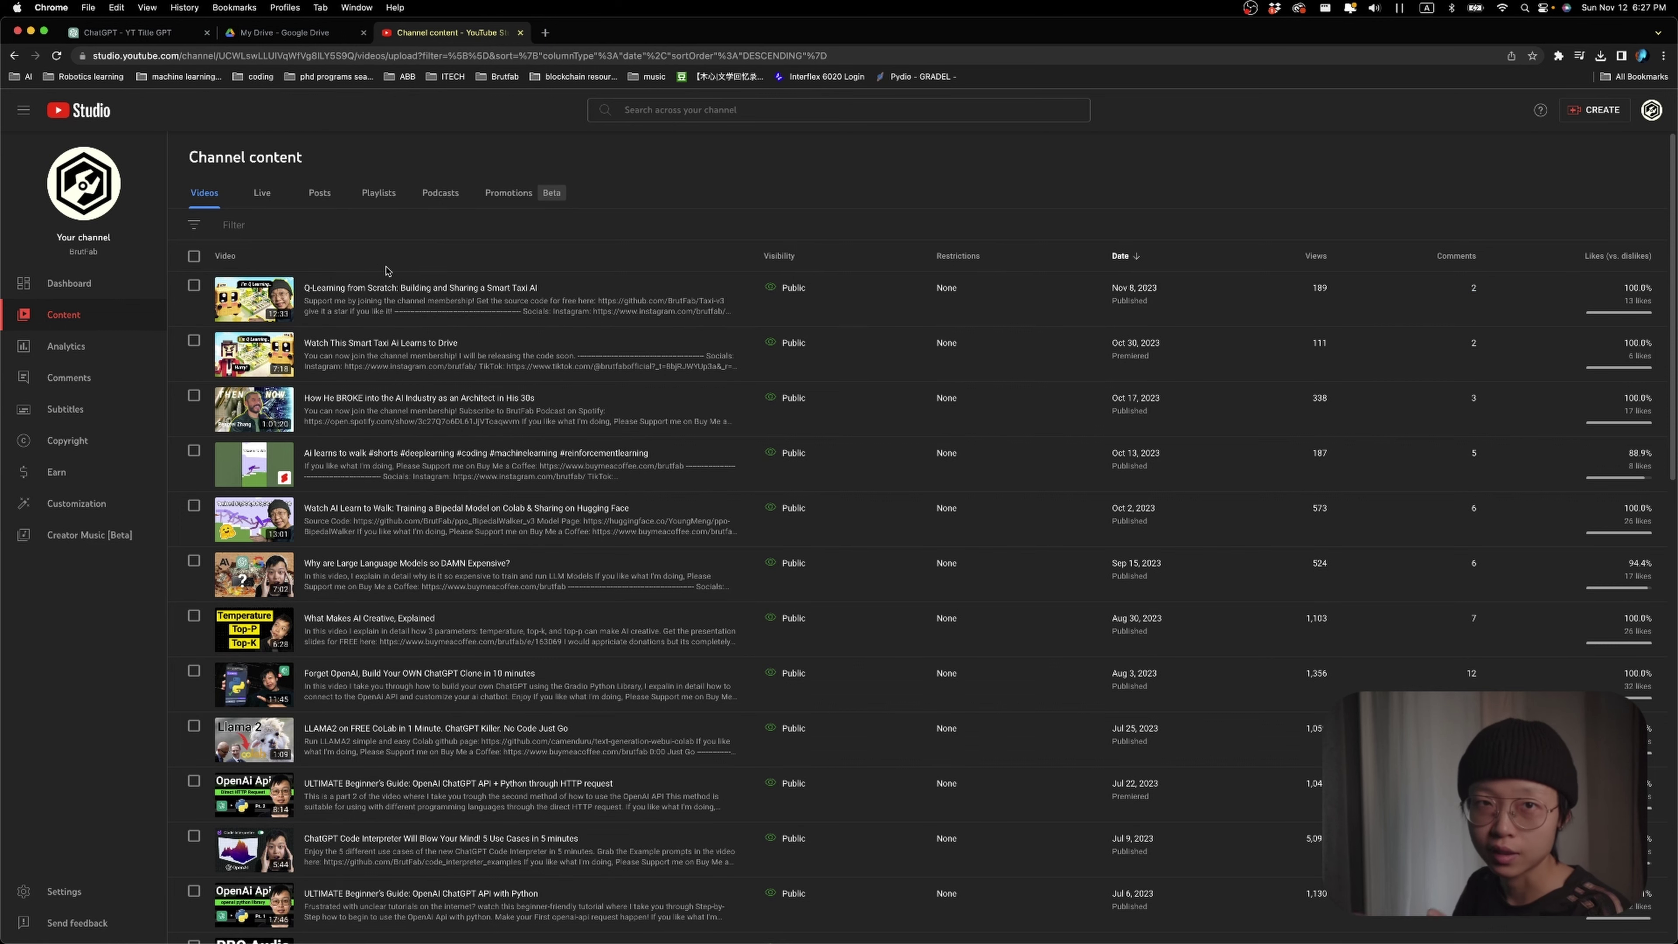
# - Open analytics for the 'Q-Learning from Scratch: Building and Sharing a Smart Taxi AI' video
pyautogui.click(368, 288)
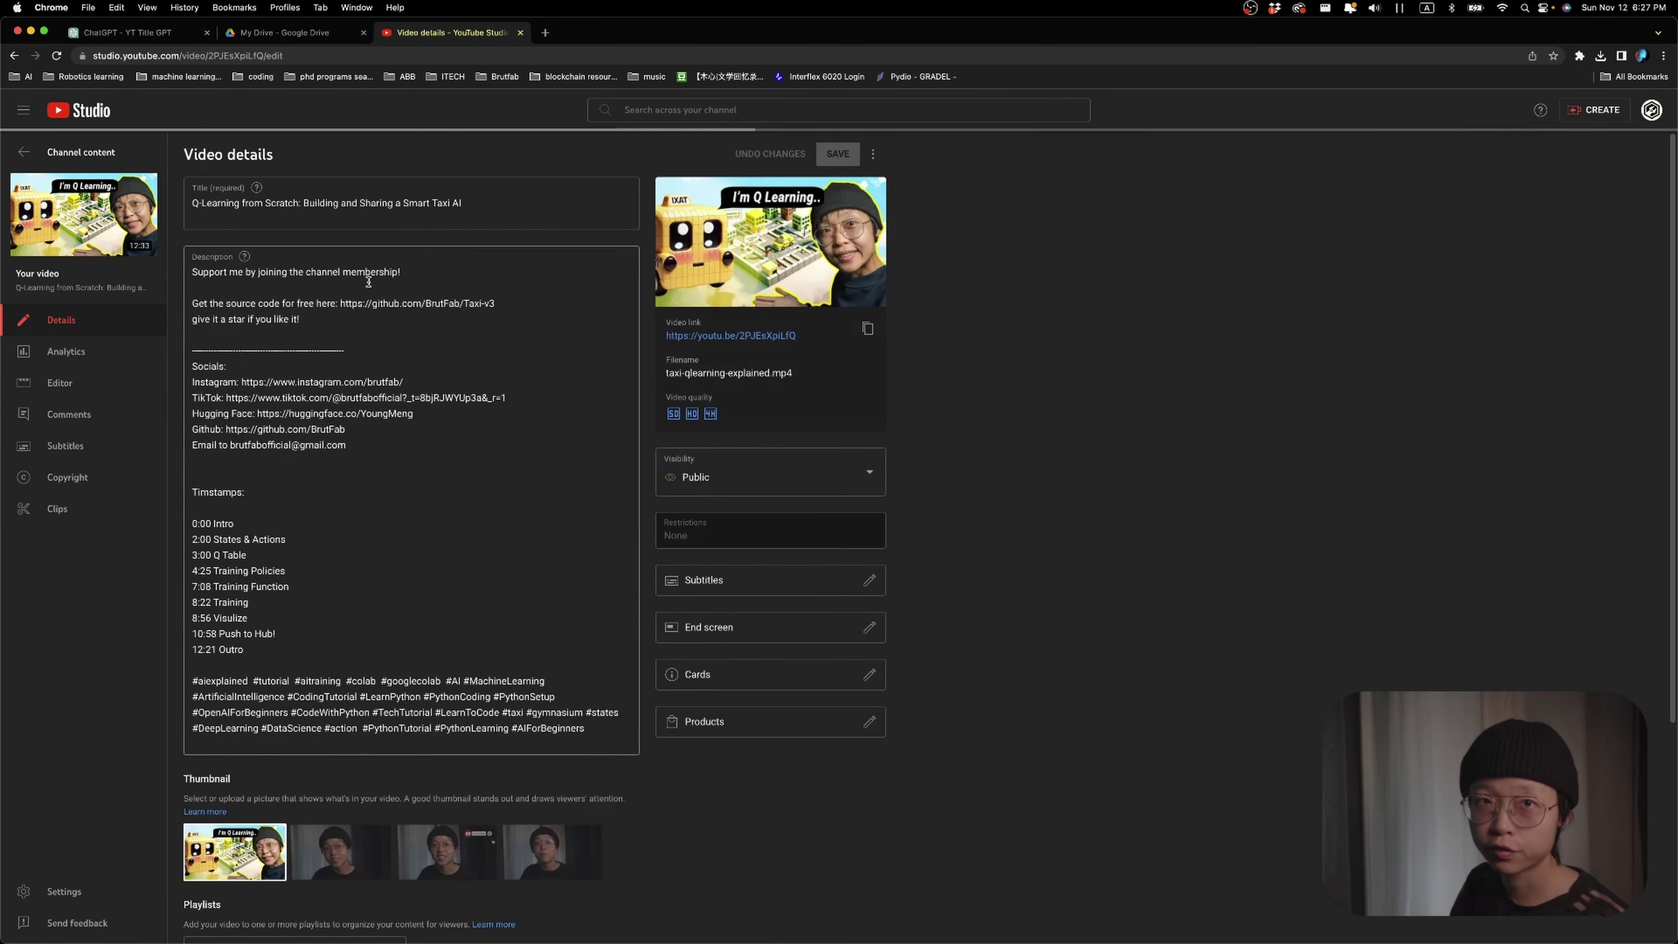
pyautogui.click(76, 353)
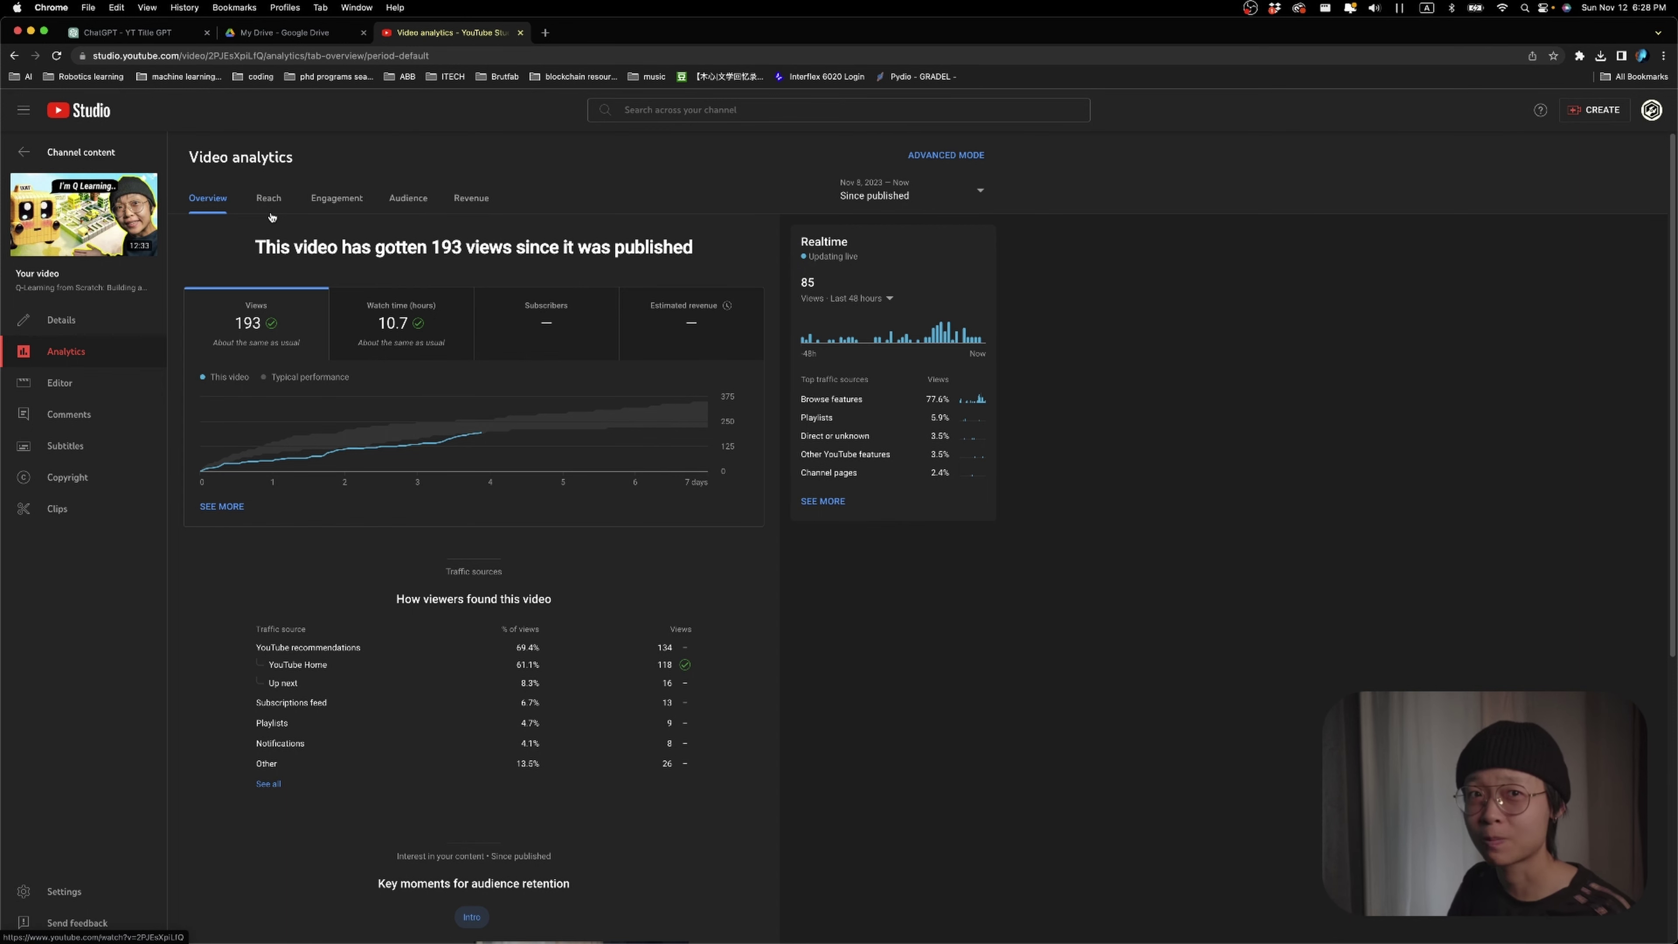
# - Show the video's Reach stats: 6.4K impressions and 2.2% click-through rate
pyautogui.click(274, 200)
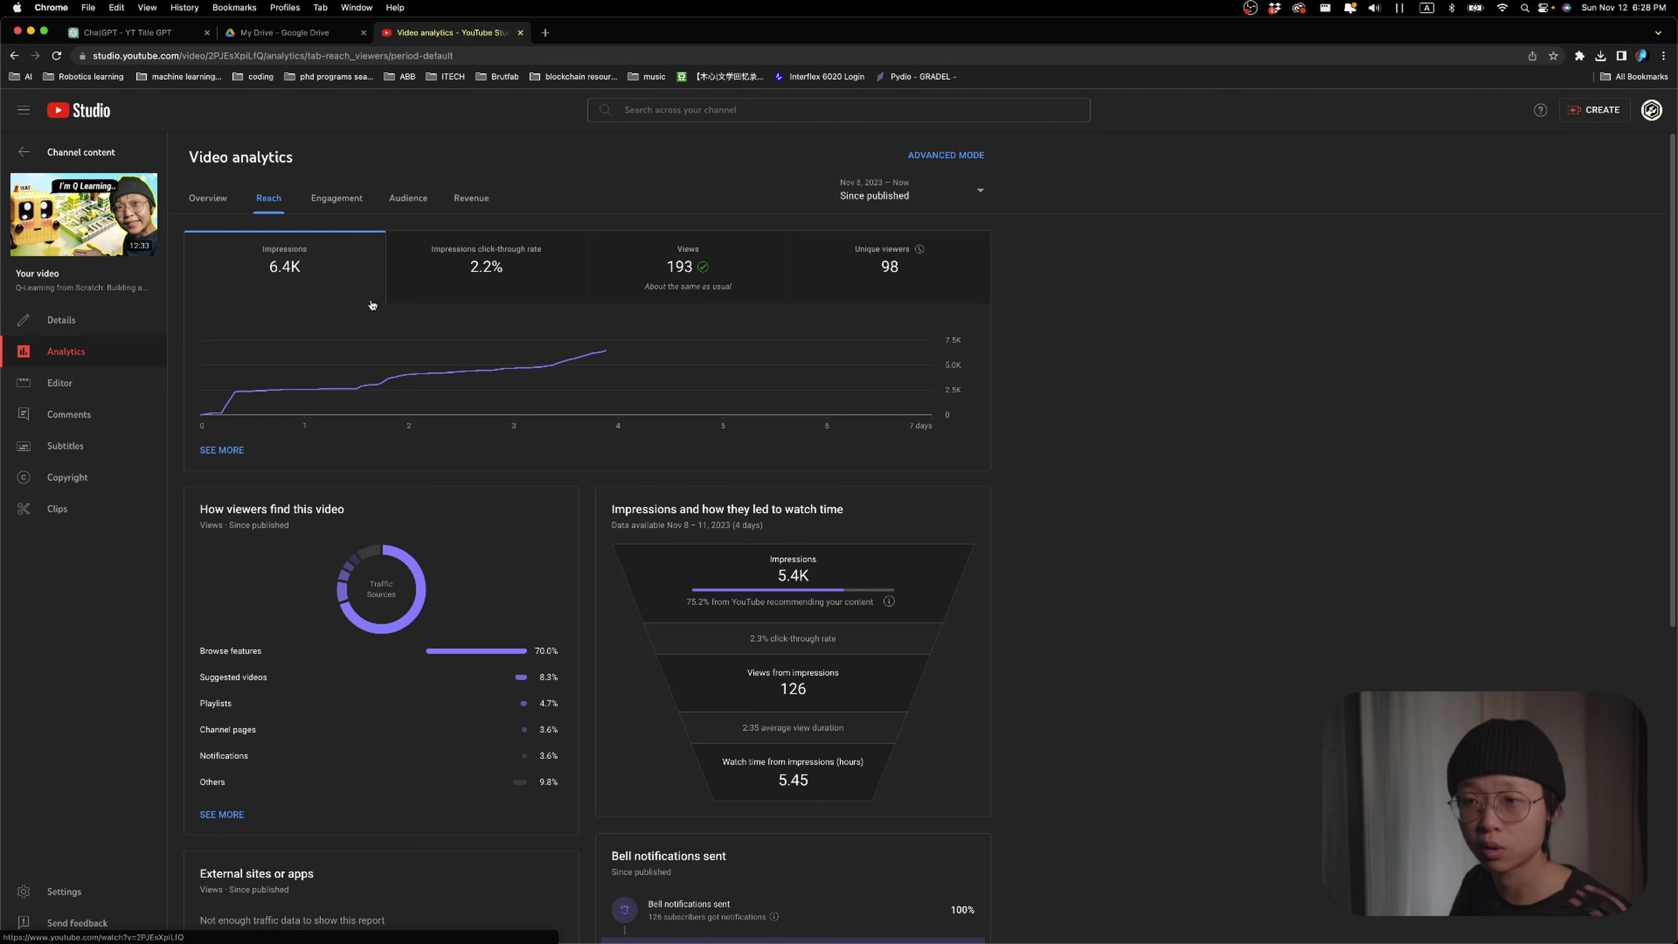
pyautogui.moveTo(301, 353)
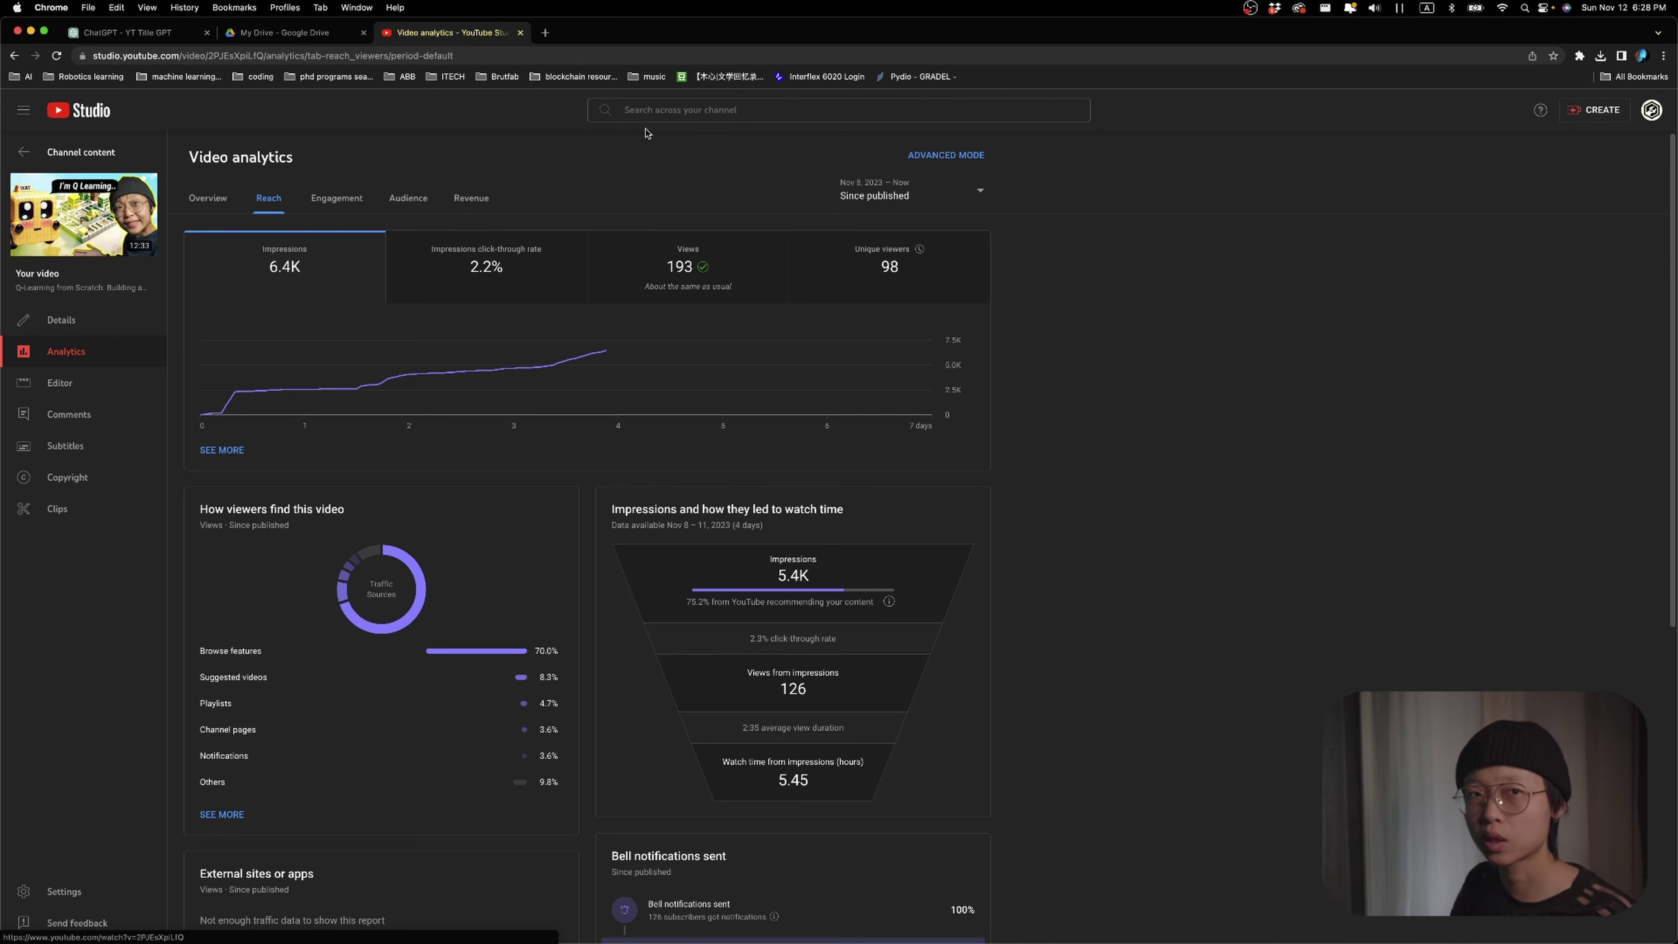